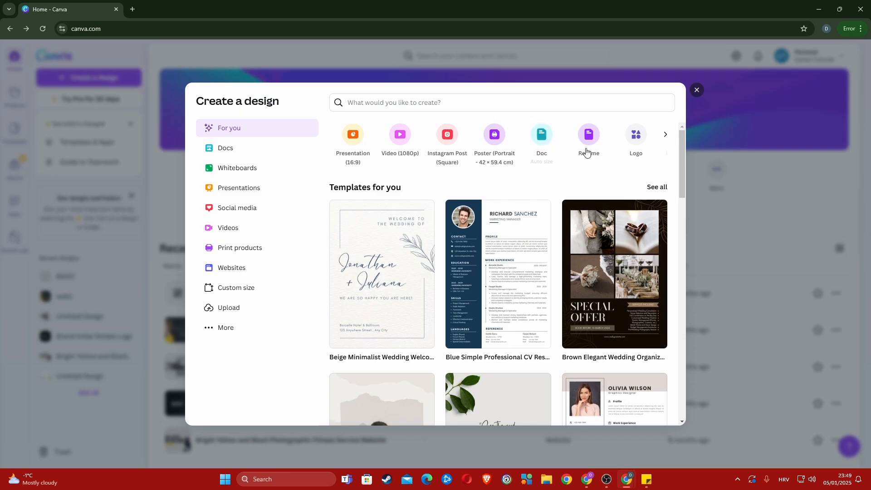
# - Create a new blank logo design
pyautogui.click(633, 144)
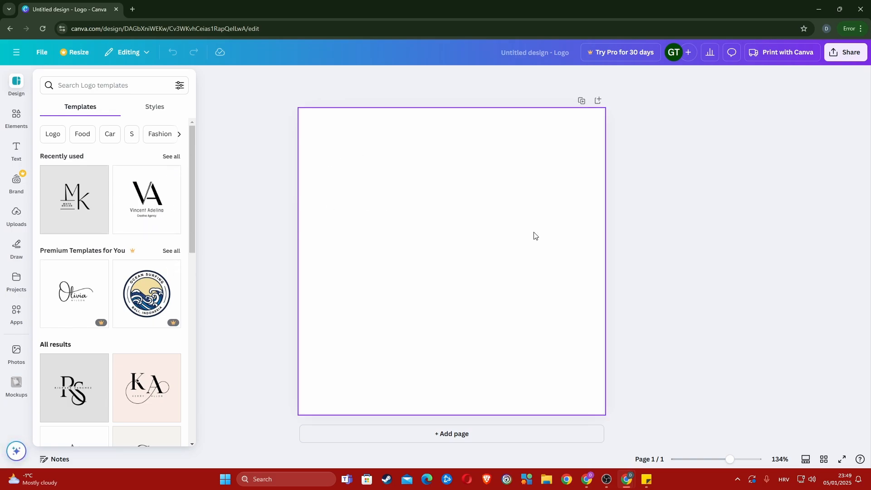
# - Try the Black White Minimalist Elegant Monogram Agency Logo template on the page and undo it
pyautogui.click(148, 203)
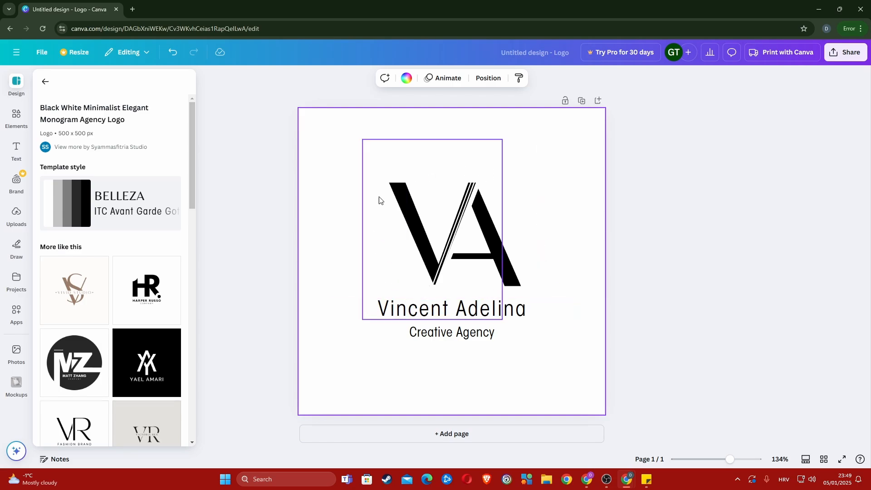
pyautogui.click(263, 197)
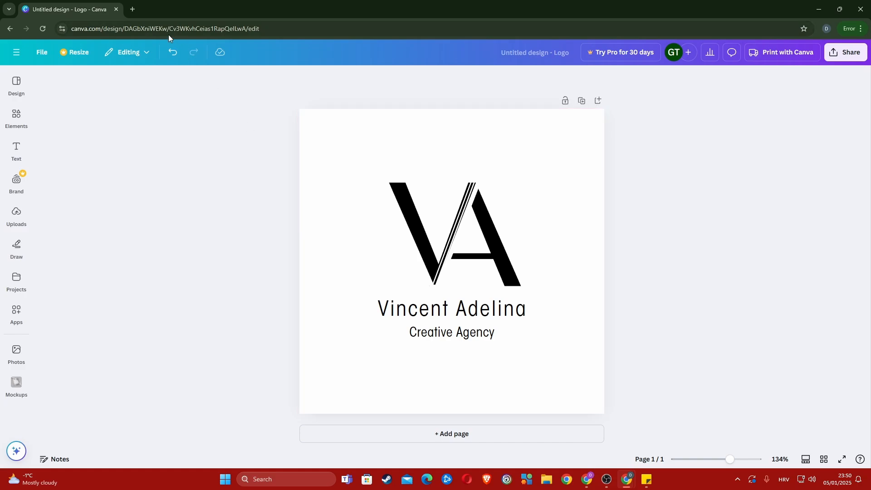
pyautogui.click(173, 52)
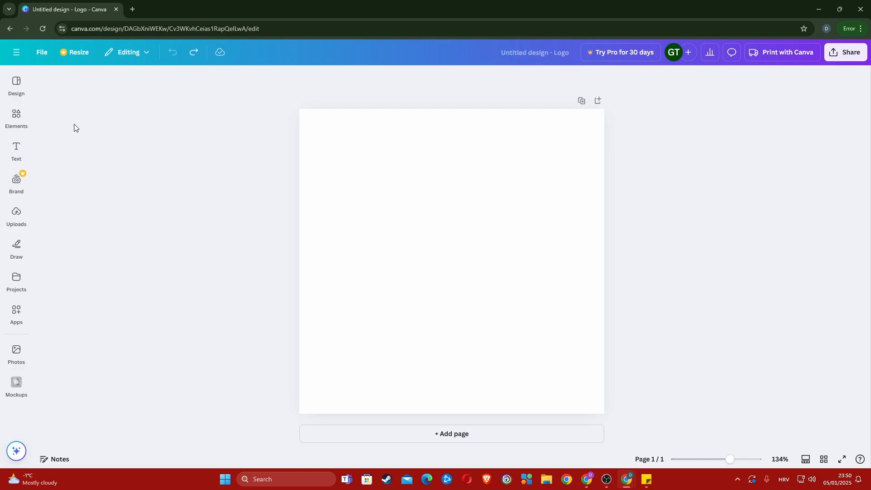
pyautogui.click(30, 87)
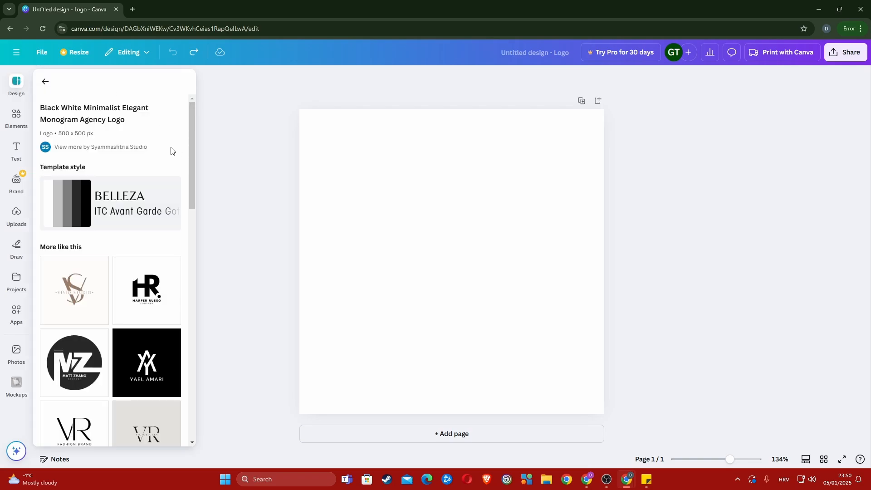
pyautogui.click(221, 104)
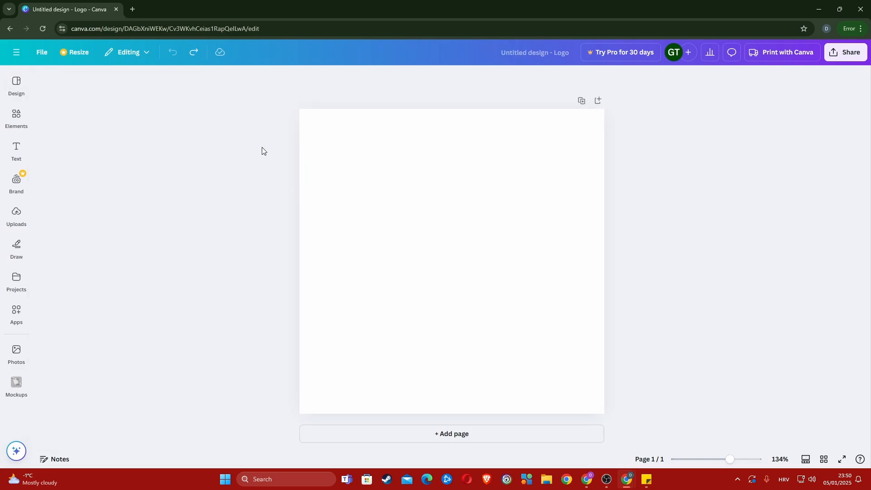
pyautogui.click(17, 82)
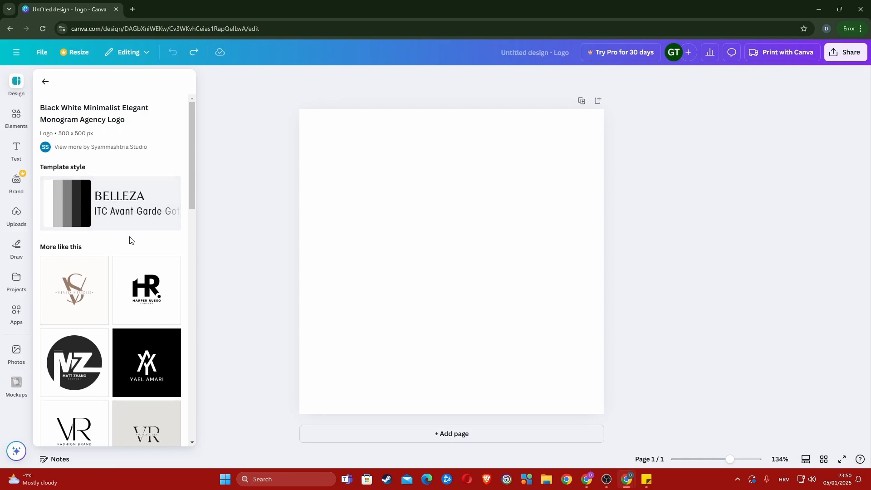
pyautogui.scroll(-3, 131, 240)
pyautogui.click(238, 156)
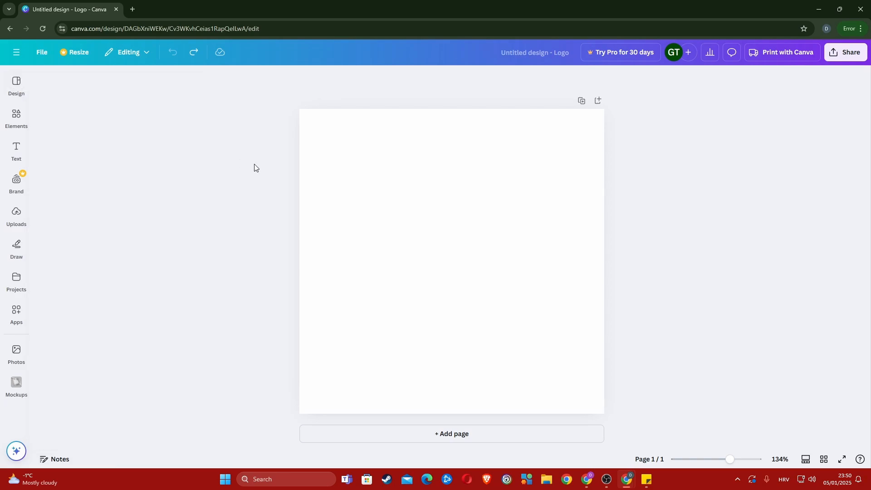
pyautogui.click(16, 83)
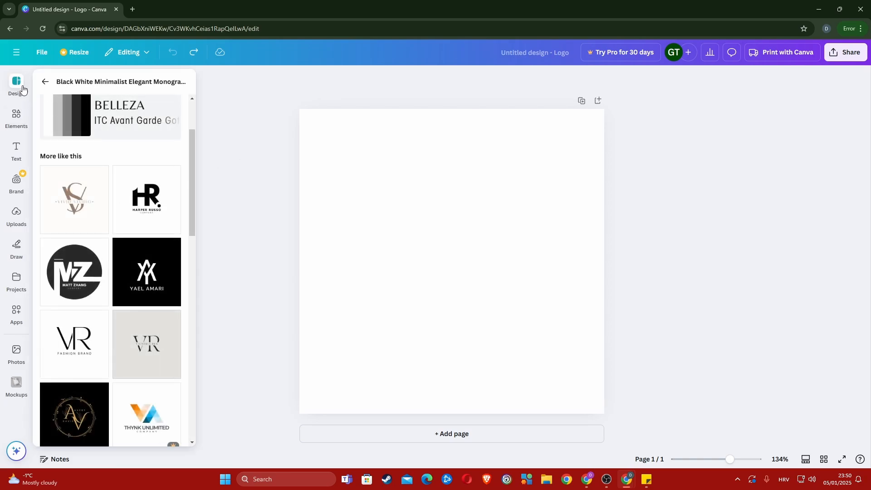
pyautogui.click(266, 128)
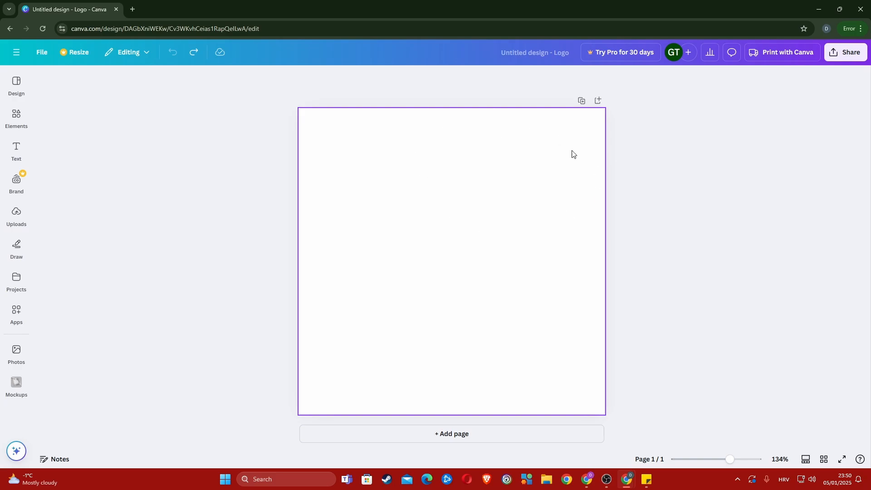
# - Set the background colour of the blank logo page to solid black
pyautogui.click(429, 226)
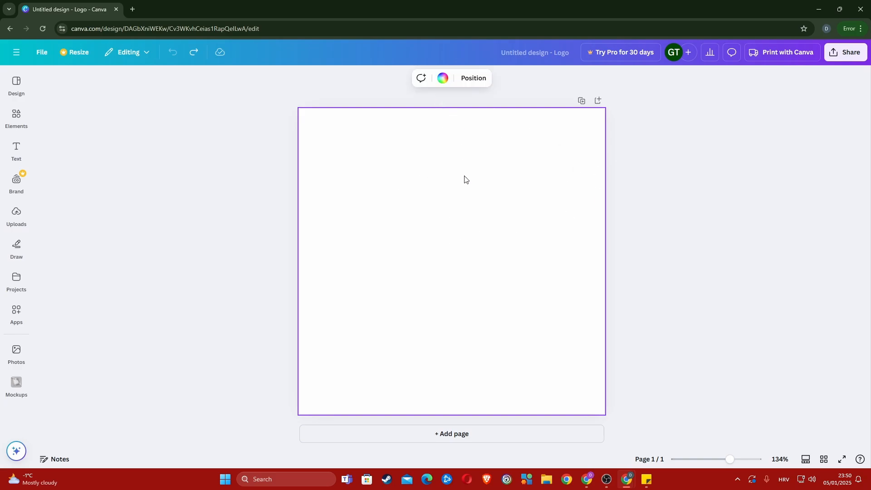
pyautogui.click(346, 221)
pyautogui.click(386, 229)
pyautogui.click(443, 82)
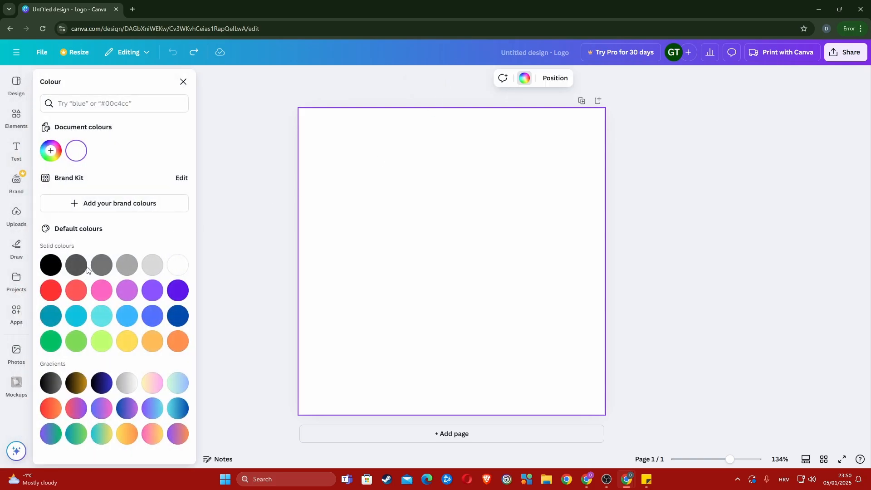
pyautogui.click(51, 265)
pyautogui.click(228, 235)
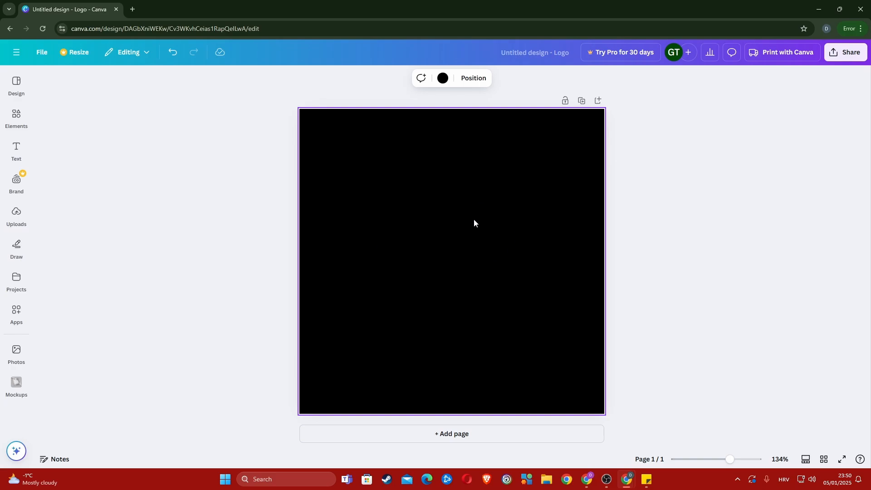
pyautogui.click(651, 175)
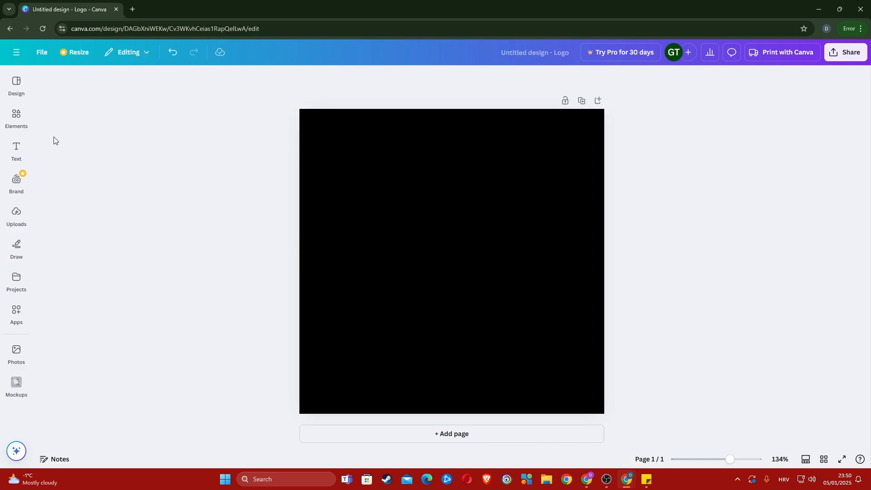
# - Add a text box to the black page with the text BASIC
pyautogui.click(16, 84)
pyautogui.click(12, 152)
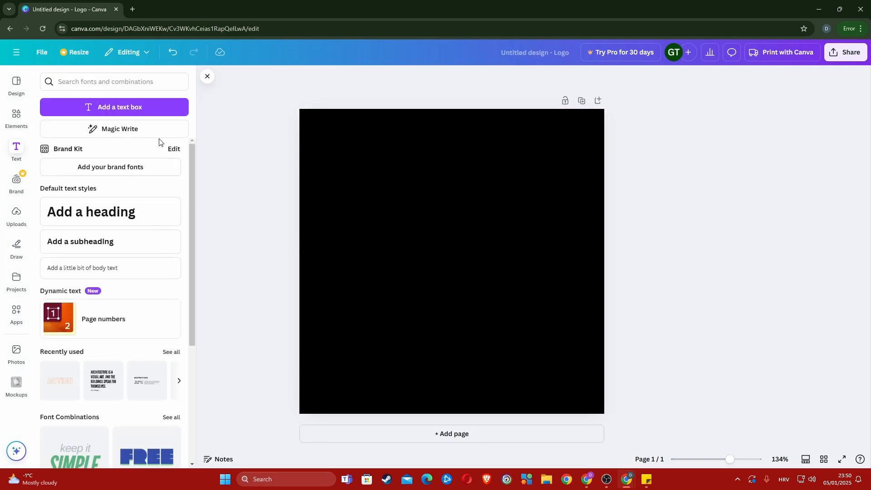
pyautogui.click(113, 108)
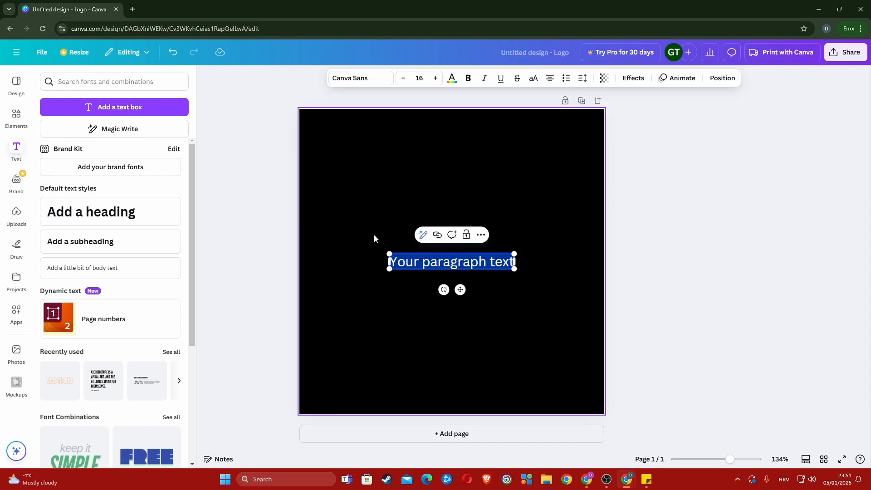
pyautogui.write('BASIC')
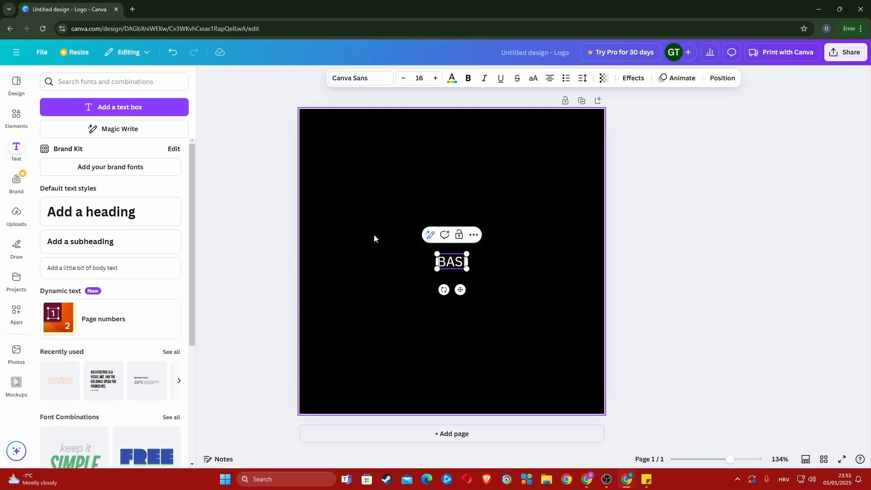
pyautogui.click(300, 253)
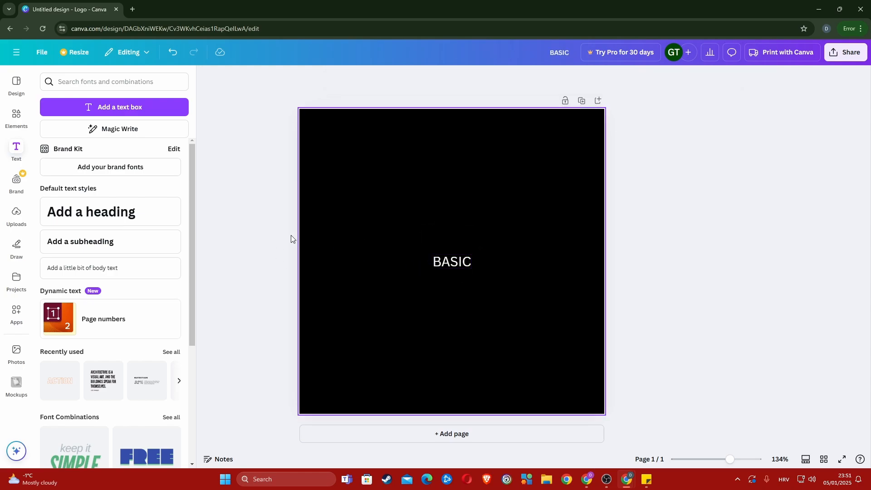
pyautogui.click(443, 262)
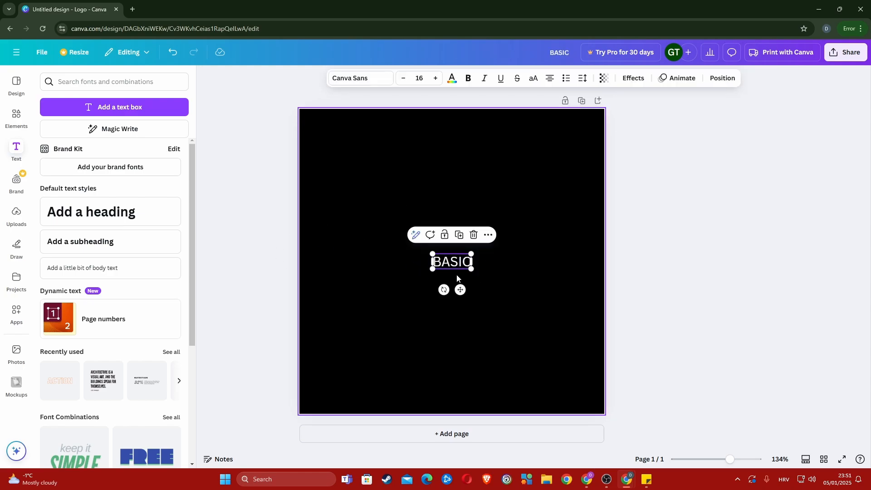
pyautogui.click(291, 240)
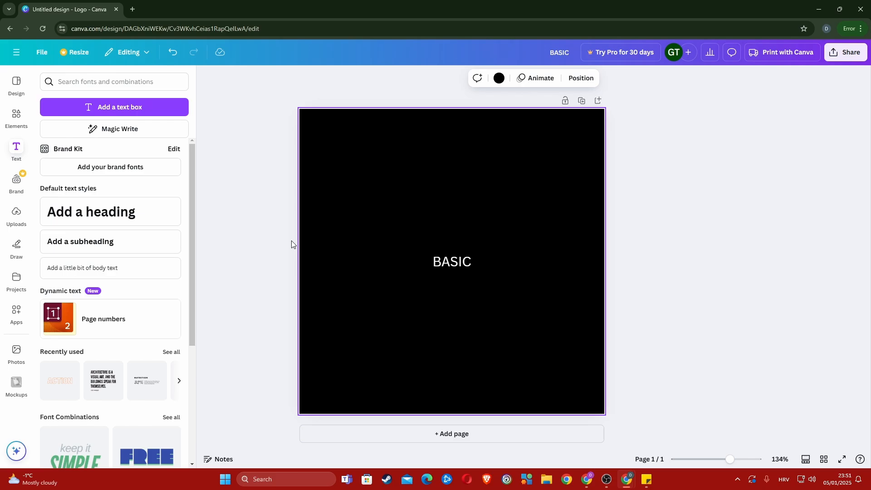
pyautogui.click(460, 262)
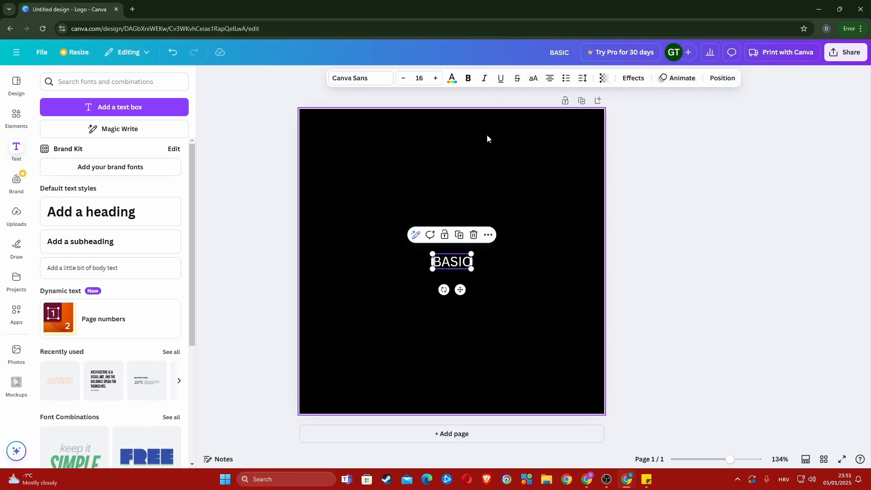
pyautogui.click(292, 237)
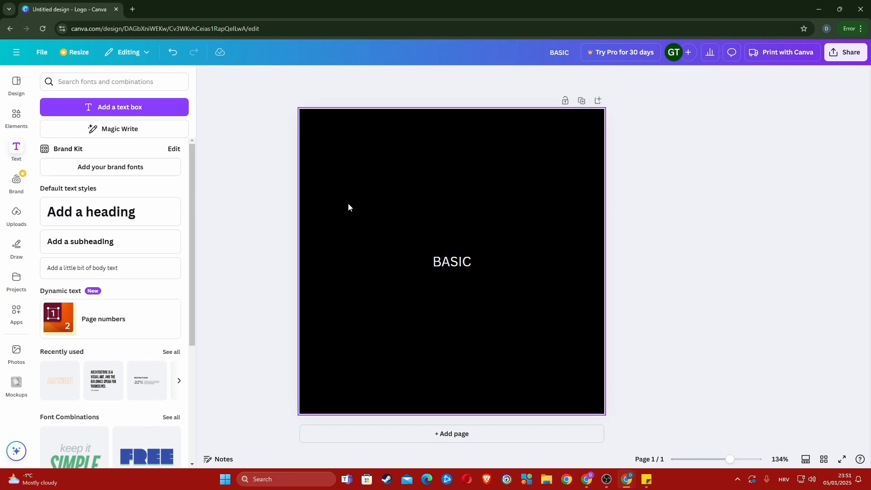
# - Browse the available fonts and change the font of the BASIC text to Yeseva One
pyautogui.click(452, 263)
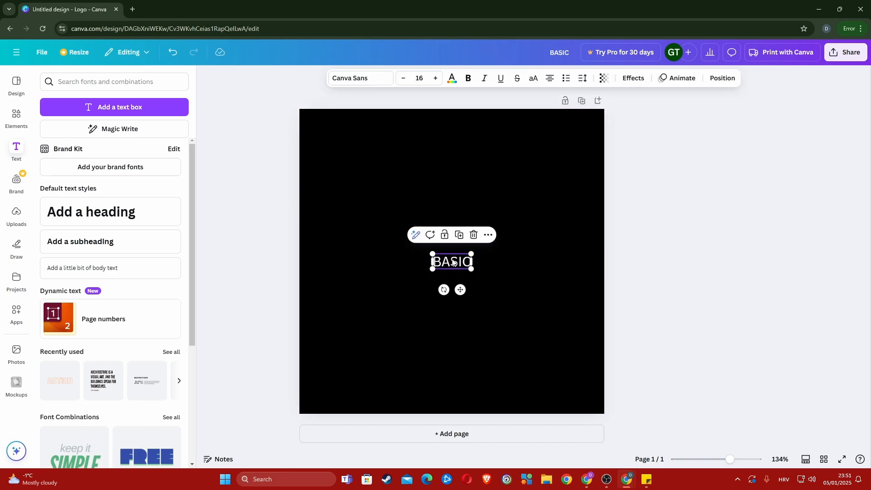
pyautogui.click(371, 79)
pyautogui.scroll(-3, 128, 212)
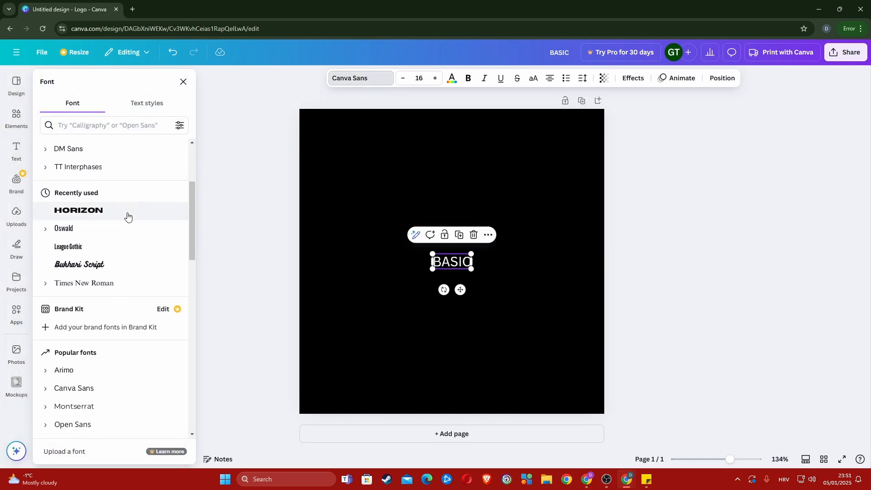
pyautogui.scroll(-5, 125, 221)
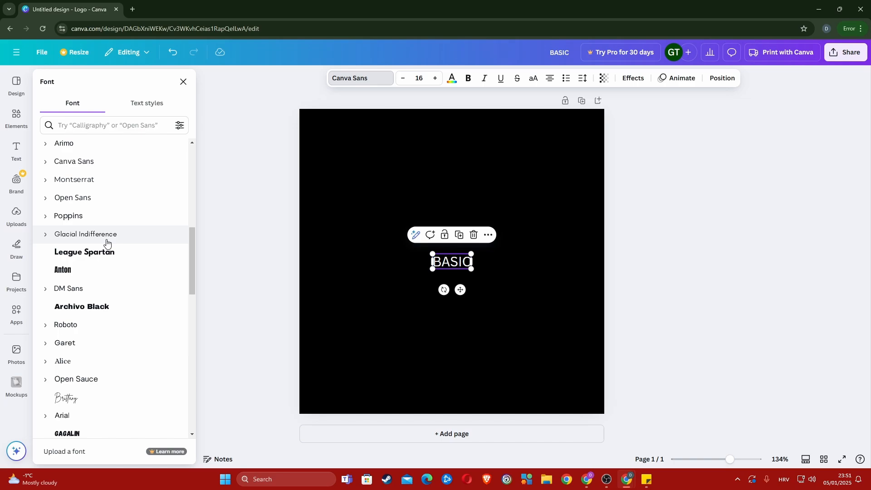
pyautogui.scroll(-5, 108, 247)
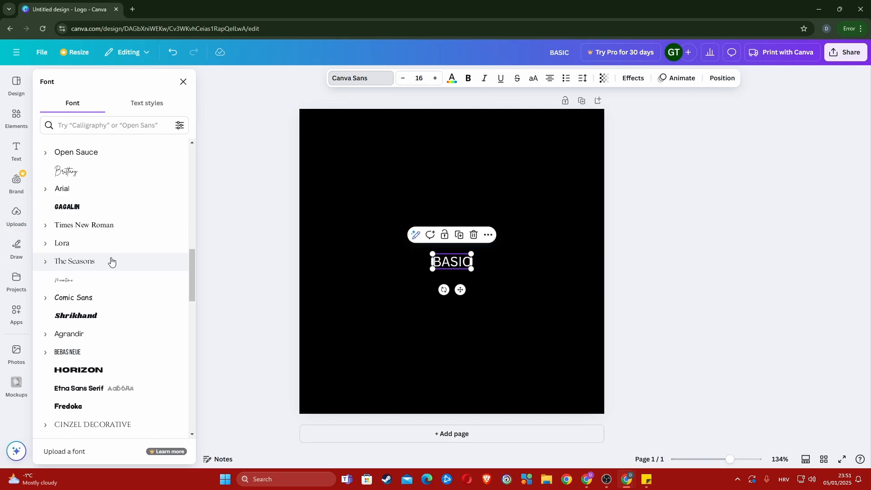
pyautogui.scroll(-6, 112, 262)
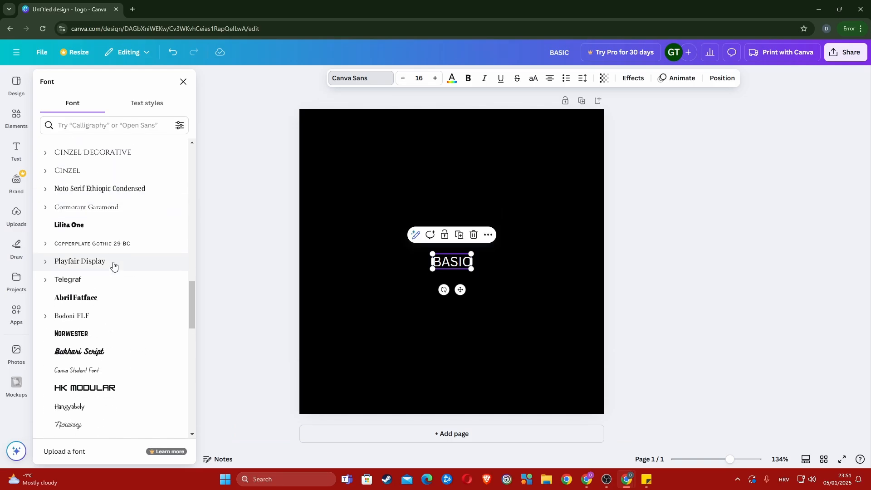
pyautogui.scroll(-1, 114, 265)
pyautogui.scroll(-2, 123, 268)
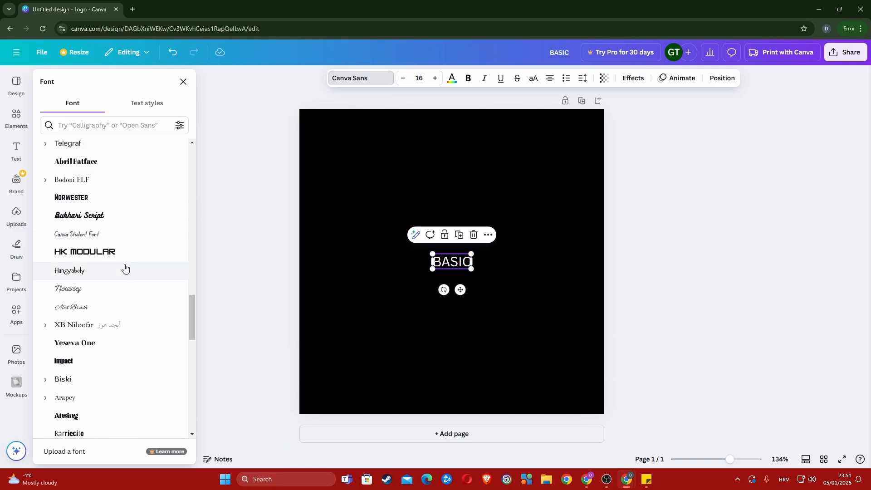
pyautogui.scroll(-2, 125, 268)
pyautogui.scroll(-3, 127, 269)
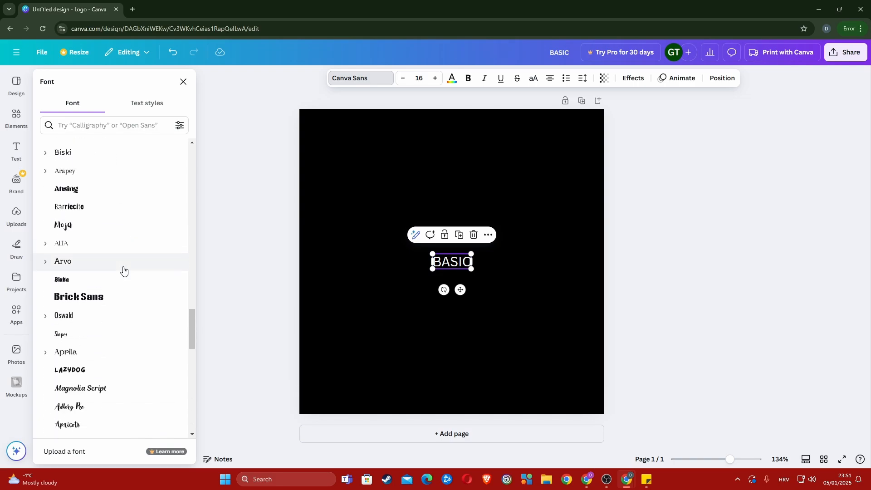
pyautogui.scroll(-3, 127, 273)
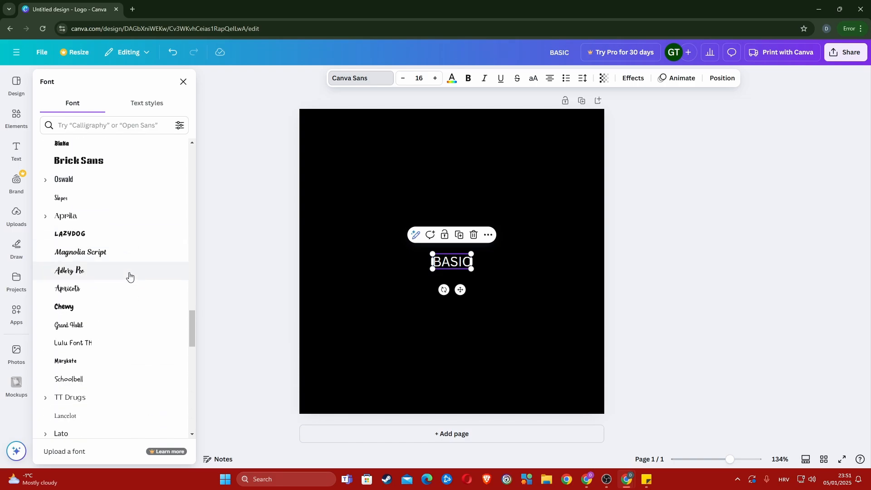
pyautogui.scroll(-2, 127, 284)
pyautogui.scroll(-12, 129, 284)
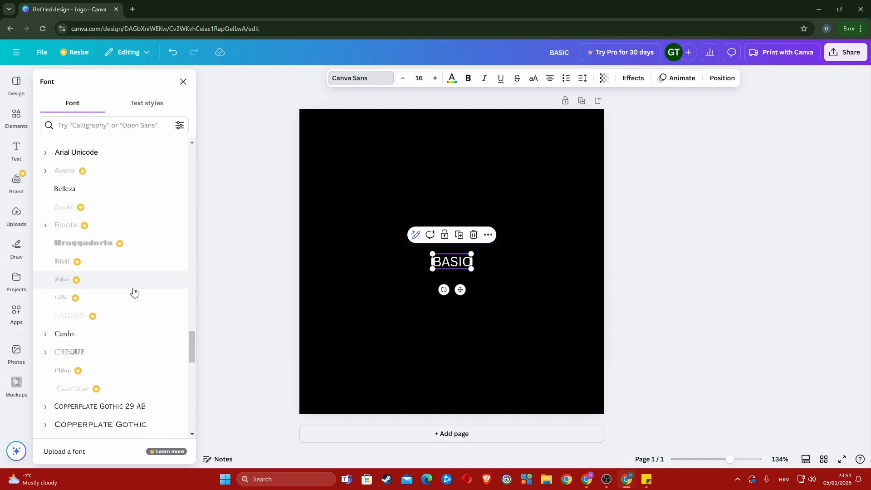
pyautogui.scroll(-10, 135, 294)
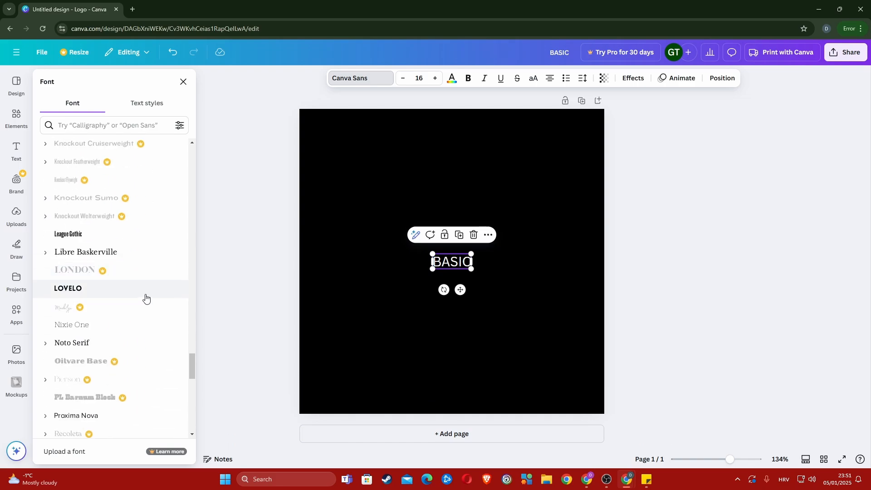
pyautogui.scroll(-3, 136, 318)
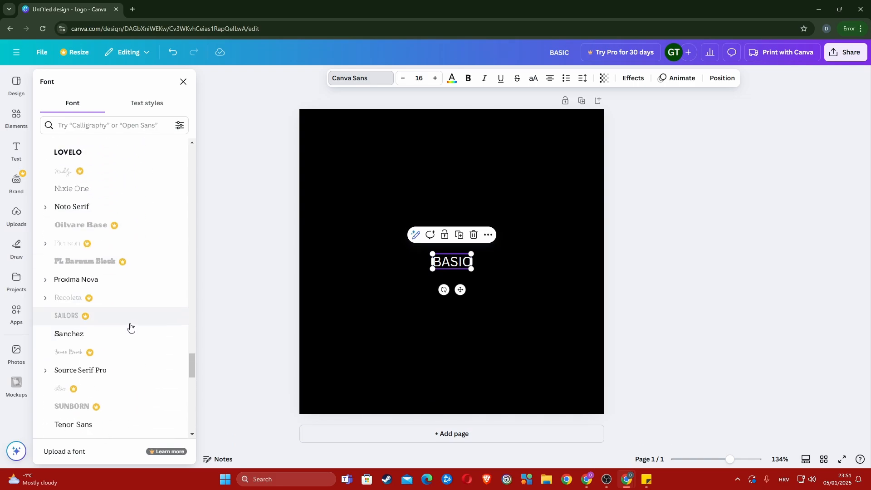
pyautogui.scroll(-6, 130, 332)
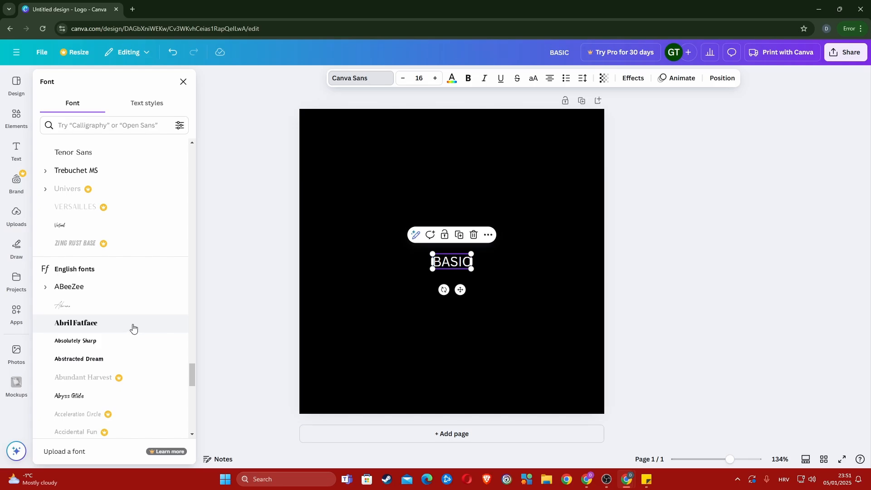
pyautogui.scroll(-7, 133, 332)
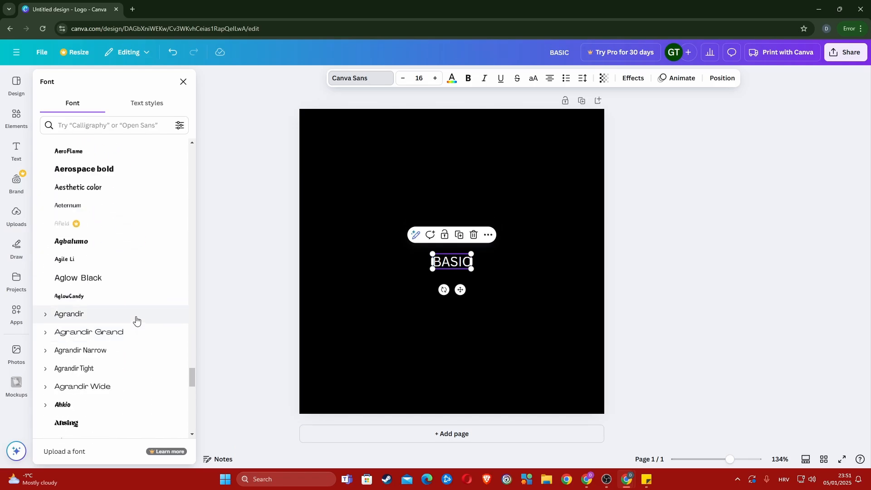
pyautogui.scroll(-15, 136, 320)
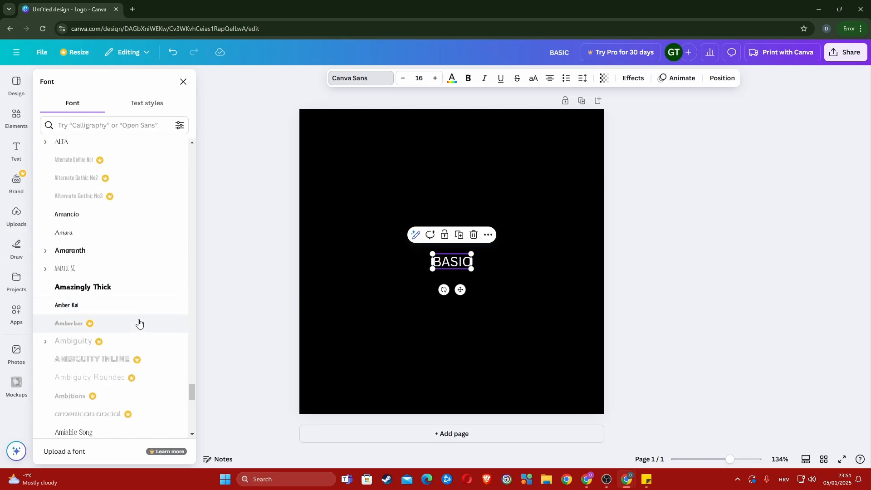
pyautogui.scroll(-4, 139, 324)
pyautogui.scroll(-3, 141, 325)
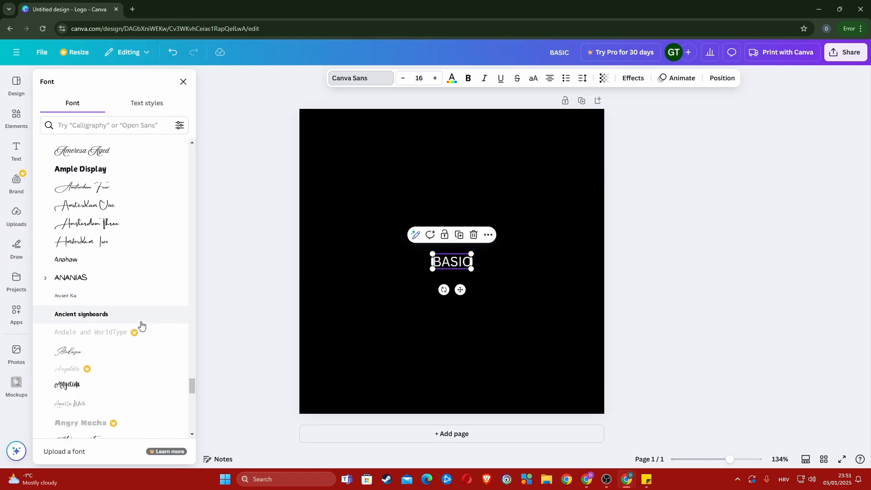
pyautogui.scroll(-8, 141, 325)
pyautogui.scroll(-10, 141, 323)
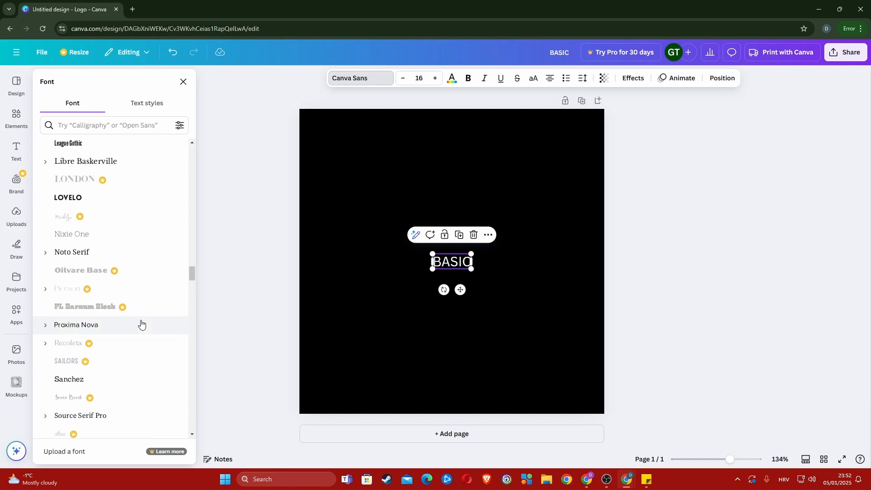
pyautogui.scroll(-8, 141, 325)
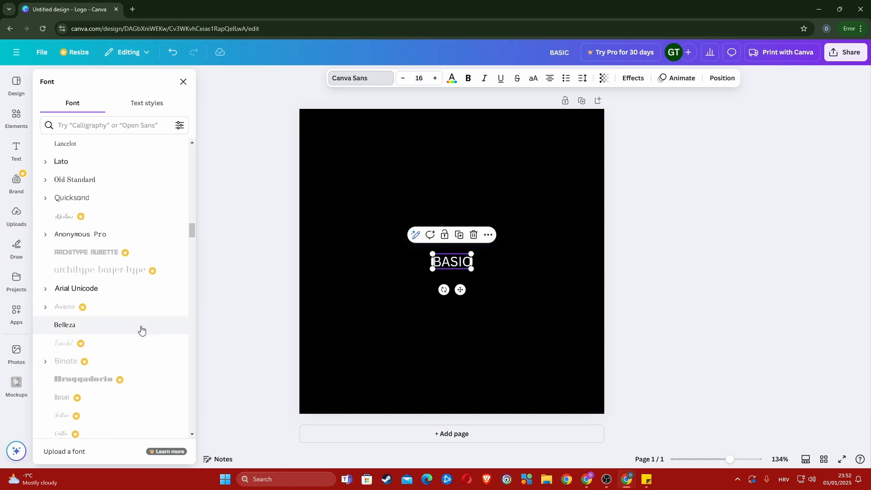
pyautogui.scroll(-3, 141, 330)
pyautogui.scroll(-1, 142, 334)
pyautogui.scroll(7, 142, 334)
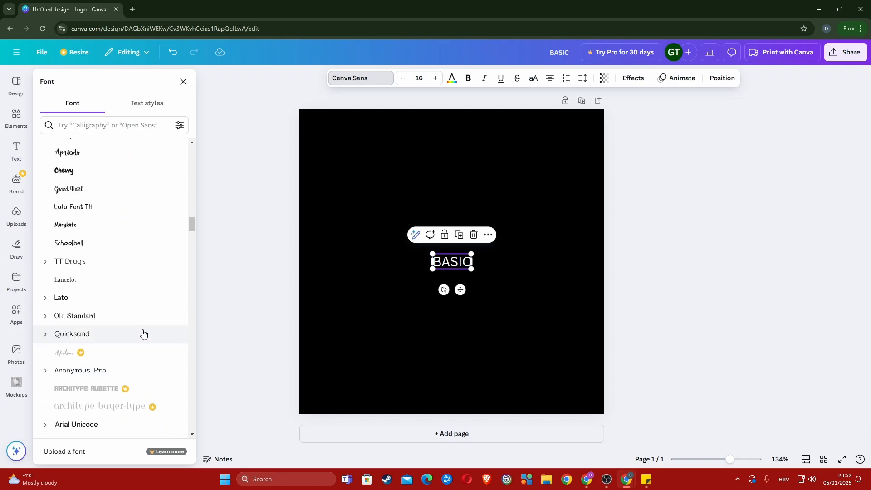
pyautogui.scroll(5, 141, 325)
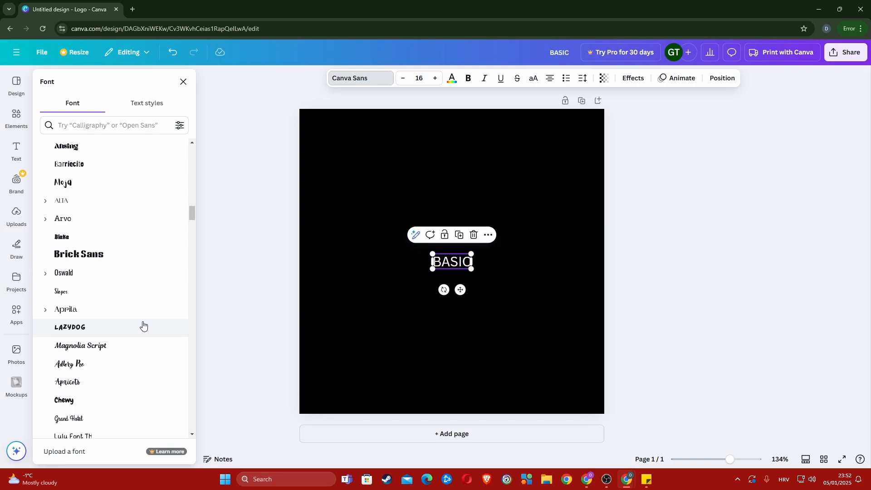
pyautogui.scroll(4, 142, 325)
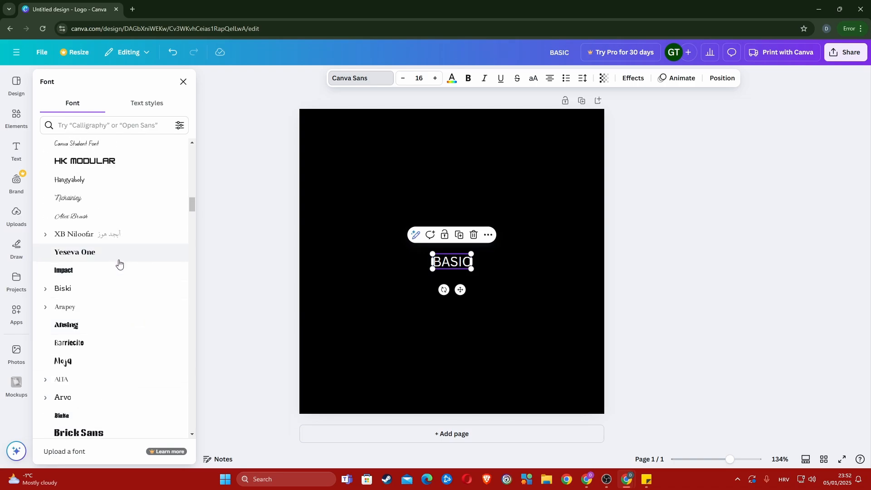
pyautogui.click(93, 257)
pyautogui.click(414, 279)
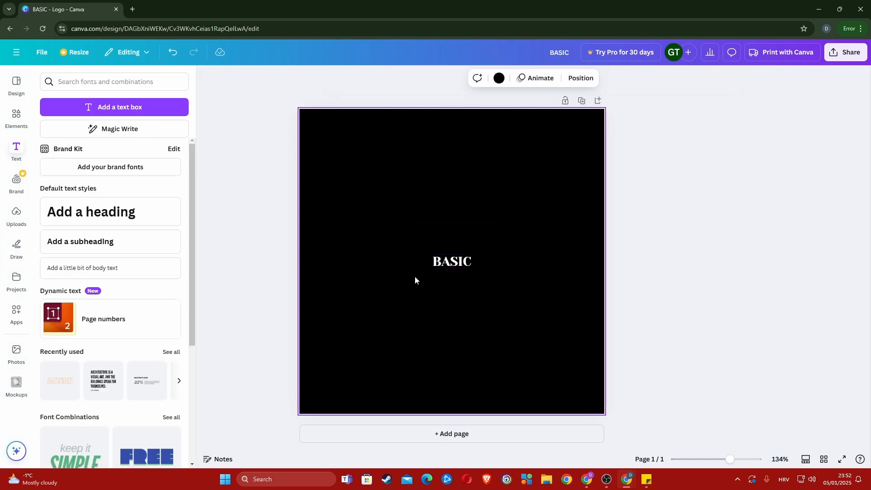
# - Enlarge the BASIC text to a font size of about 43.8 and centre it on the page
pyautogui.click(451, 268)
pyautogui.moveTo(474, 270); pyautogui.dragTo(510, 292)
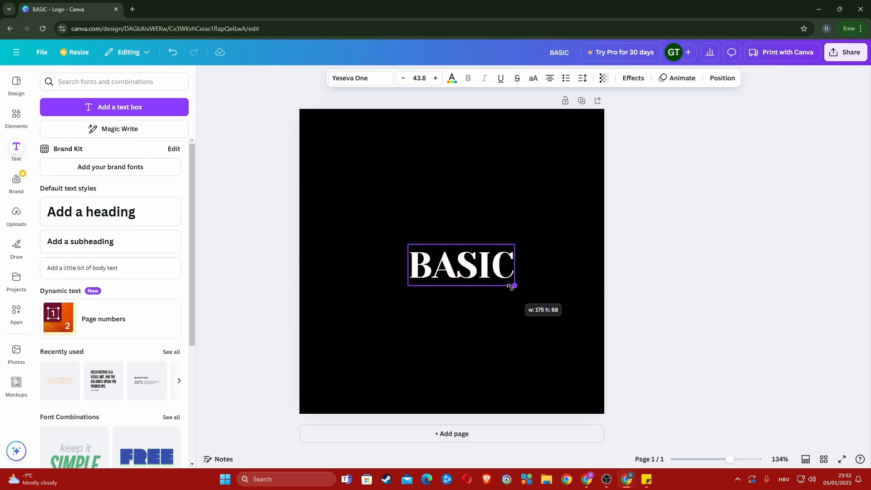
pyautogui.click(450, 295)
pyautogui.moveTo(464, 267); pyautogui.dragTo(454, 267)
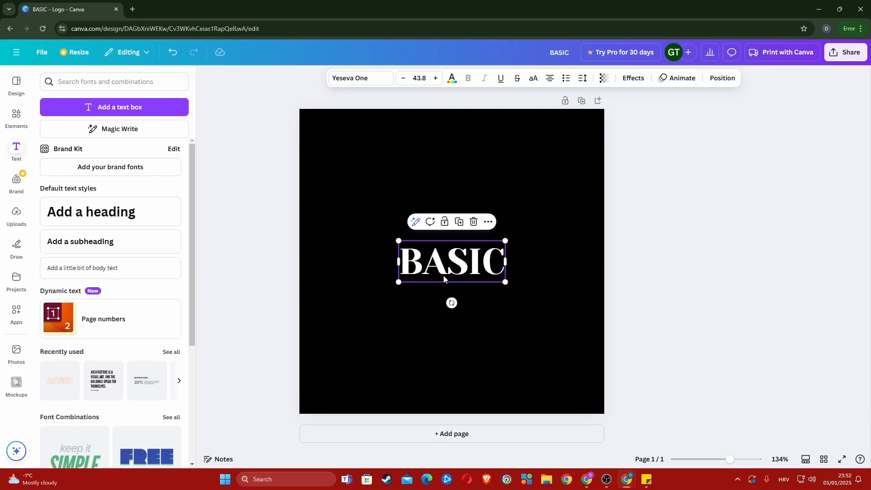
pyautogui.click(364, 218)
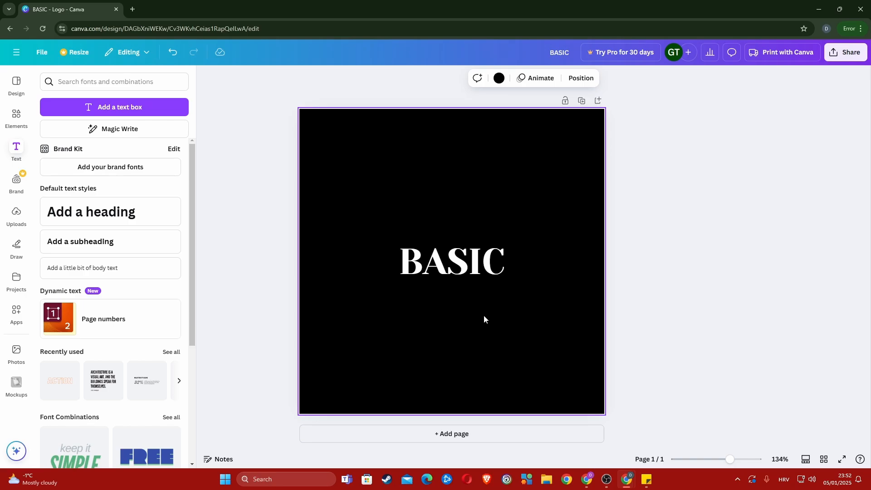
# - Add a second text box to the page with the text HAIR STUDIO
pyautogui.click(149, 112)
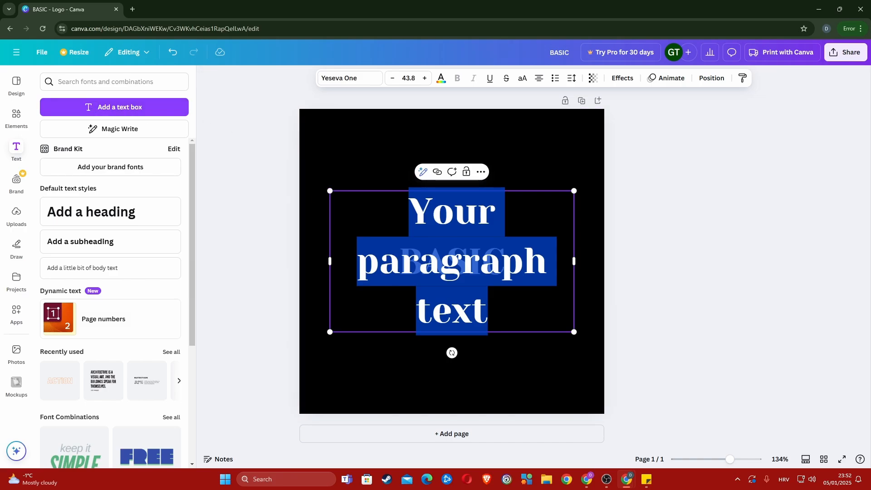
pyautogui.write('HAIR')
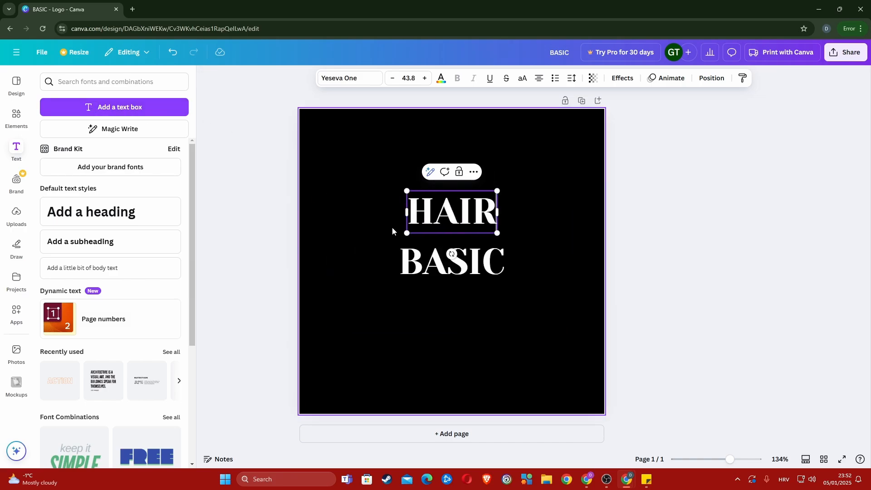
pyautogui.write(' STUDIO')
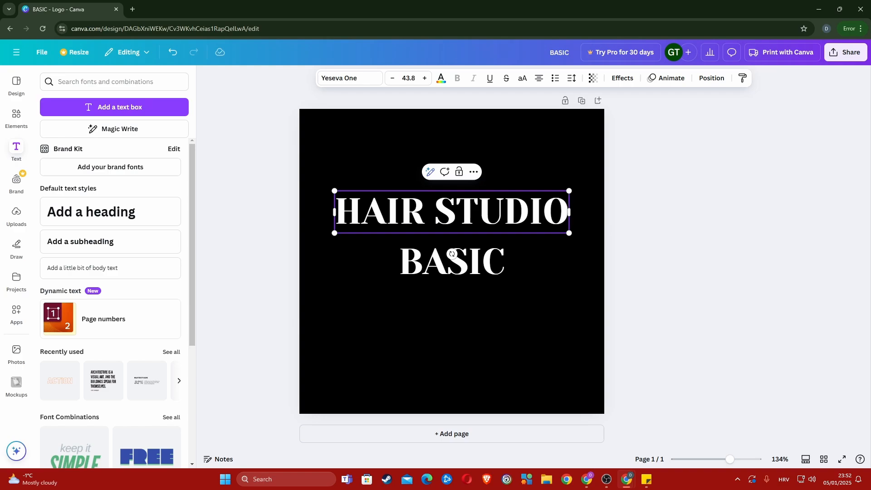
# - Shrink the HAIR STUDIO text to a font size of about 16 and place it just beneath BASIC
pyautogui.moveTo(334, 190); pyautogui.dragTo(436, 287)
pyautogui.click(508, 223)
pyautogui.click(413, 336)
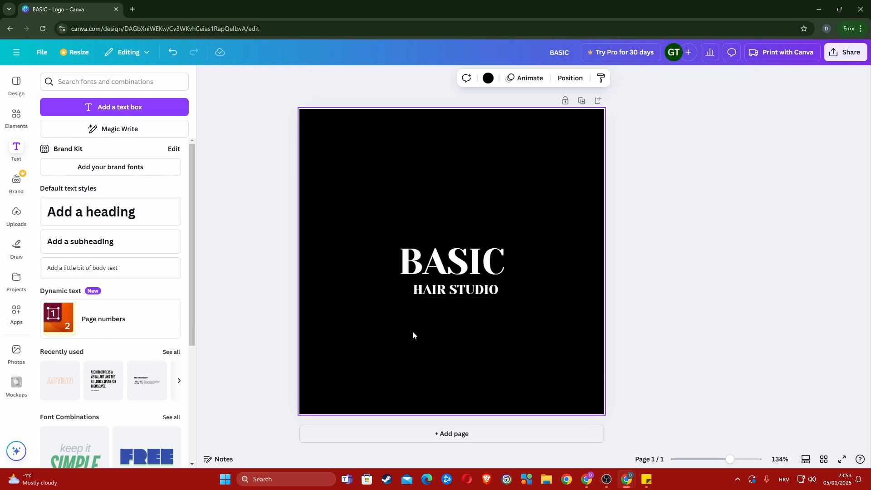
# - Try the HAIR STUDIO text above BASIC and in the lower part of the page
pyautogui.moveTo(451, 279); pyautogui.dragTo(451, 170)
pyautogui.click(376, 190)
pyautogui.click(434, 184)
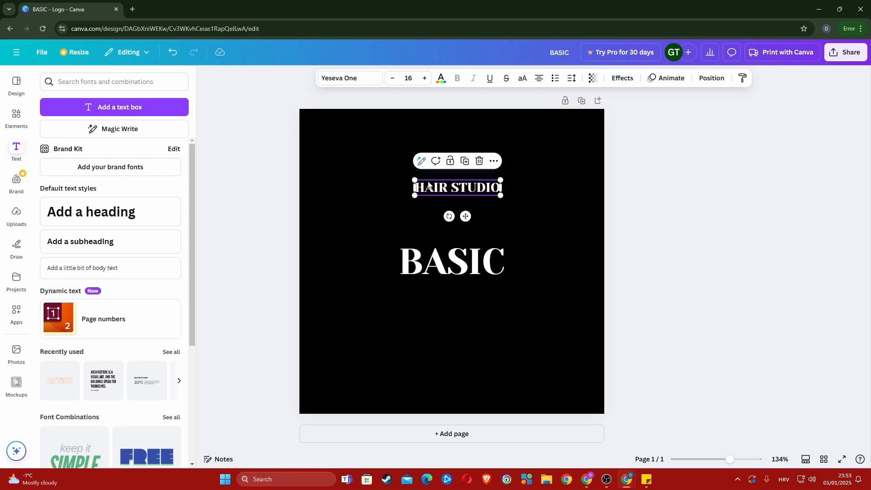
pyautogui.click(364, 216)
pyautogui.moveTo(428, 186); pyautogui.dragTo(444, 351)
# - Enlarge the BASIC text further and centre it on the page again
pyautogui.click(501, 278)
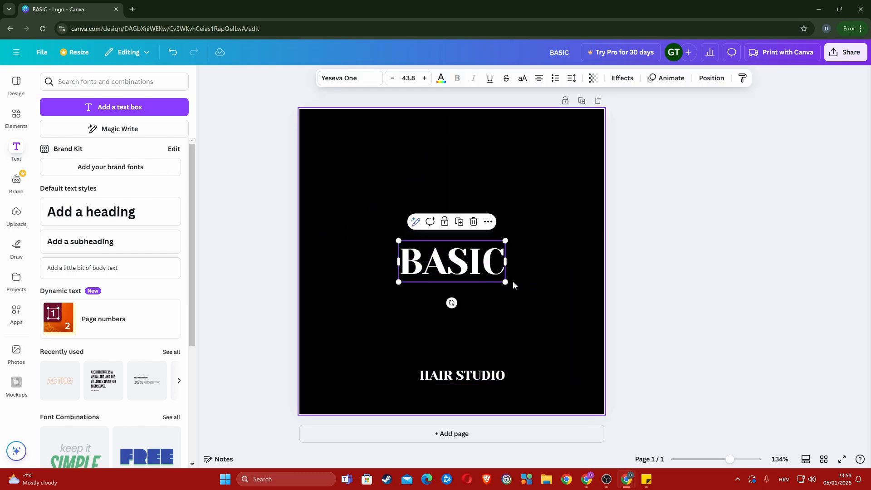
pyautogui.moveTo(505, 282); pyautogui.dragTo(538, 292)
pyautogui.moveTo(486, 269); pyautogui.dragTo(469, 261)
pyautogui.click(391, 197)
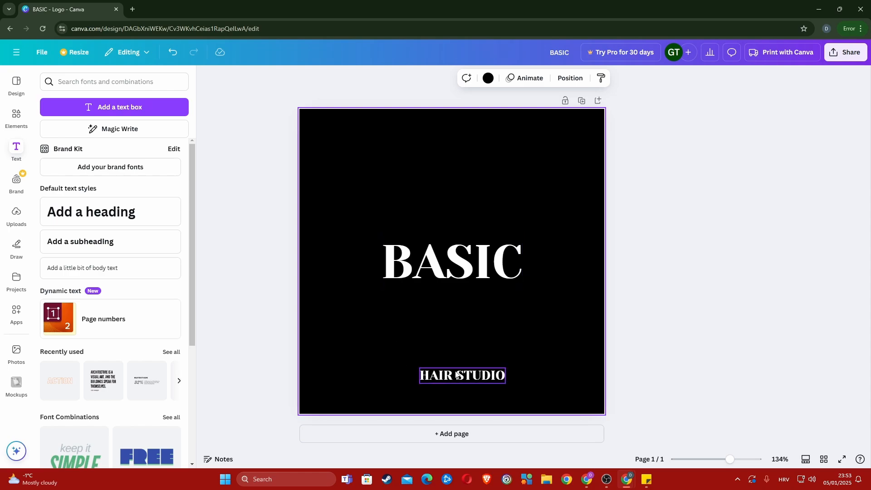
# - Move the HAIR STUDIO text up so it sits centred directly beneath BASIC
pyautogui.moveTo(441, 375); pyautogui.dragTo(430, 341)
pyautogui.click(369, 313)
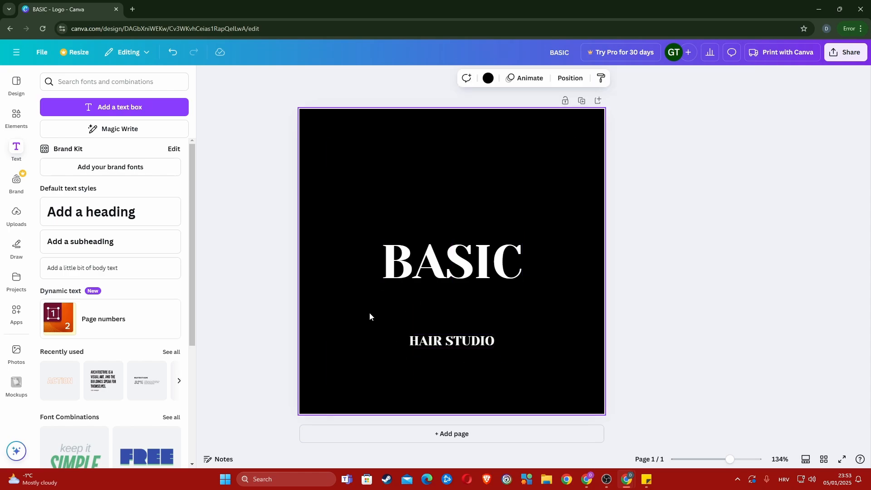
pyautogui.moveTo(425, 338); pyautogui.dragTo(442, 294)
pyautogui.click(426, 335)
pyautogui.click(428, 312)
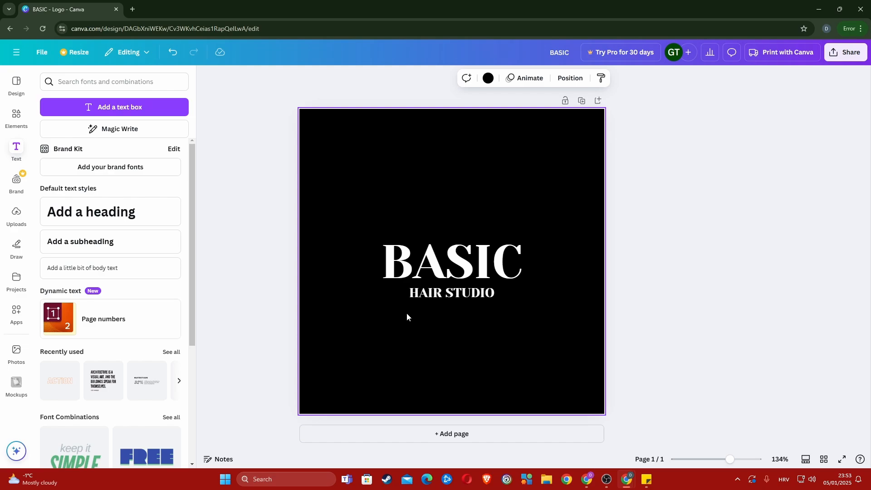
# - Try the Amsterdam One font on the HAIR STUDIO text
pyautogui.click(422, 295)
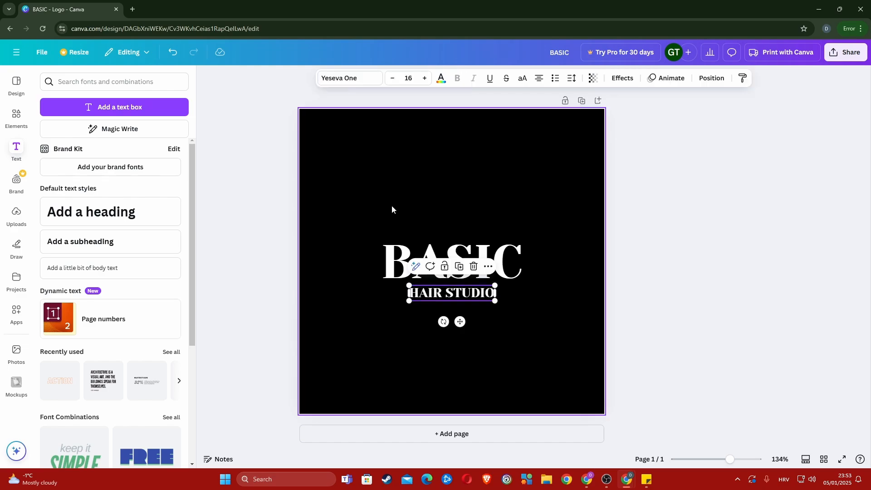
pyautogui.click(387, 317)
pyautogui.click(431, 294)
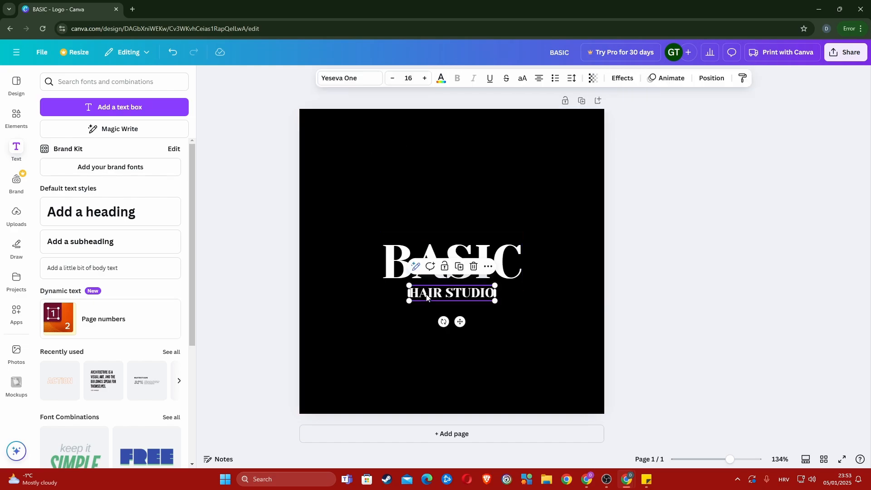
pyautogui.click(350, 78)
pyautogui.scroll(-15, 140, 286)
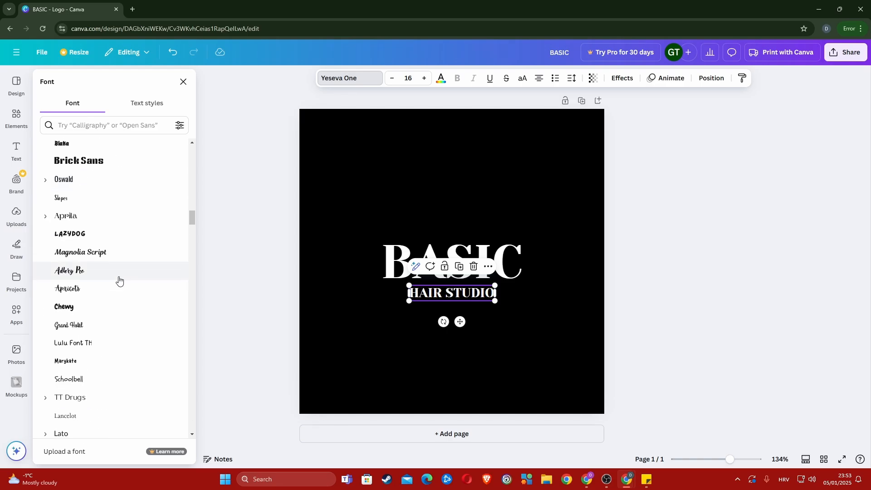
pyautogui.scroll(-15, 149, 286)
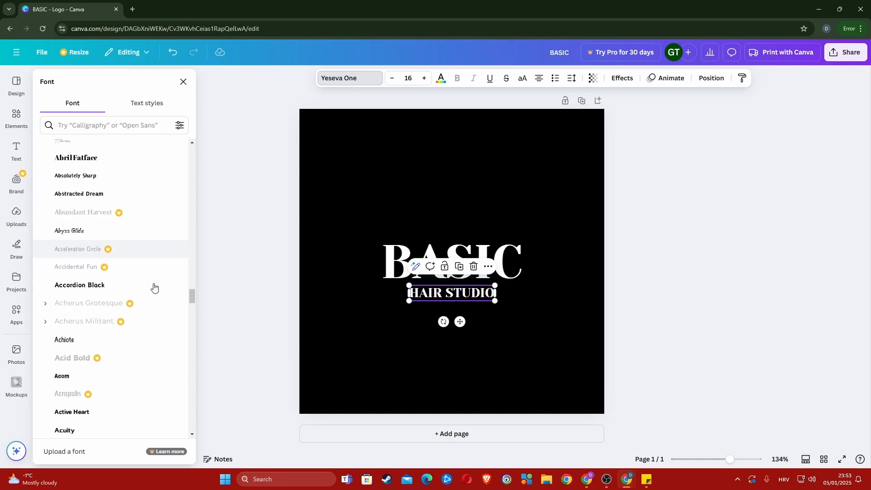
pyautogui.scroll(-12, 158, 285)
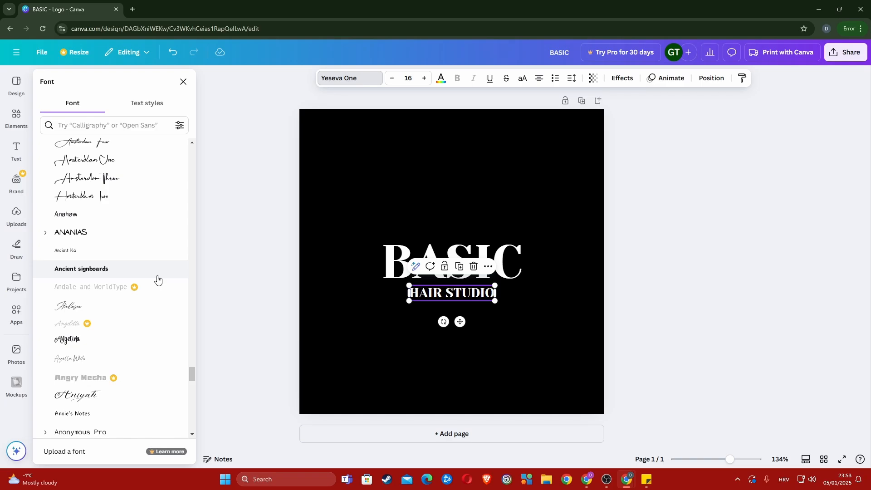
pyautogui.scroll(2, 145, 272)
pyautogui.click(120, 257)
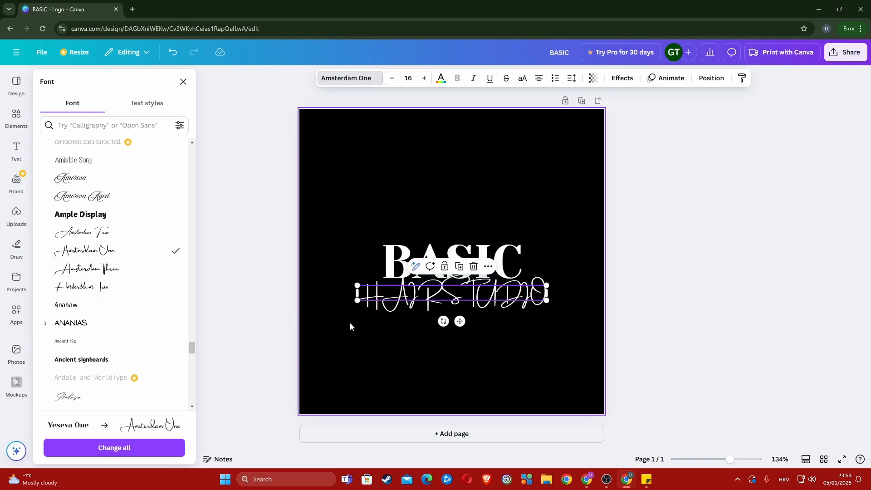
pyautogui.click(358, 331)
# - Try the Amsterdam Four font on the HAIR STUDIO text
pyautogui.click(385, 299)
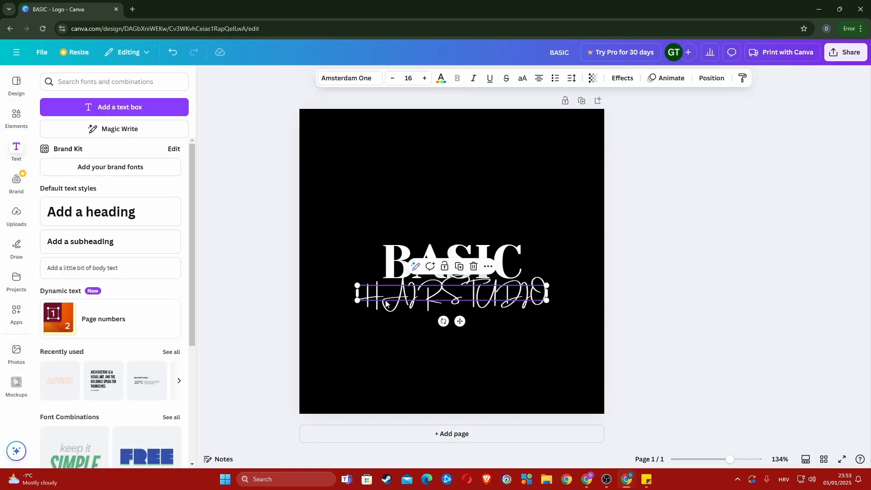
pyautogui.click(343, 82)
pyautogui.scroll(2, 118, 281)
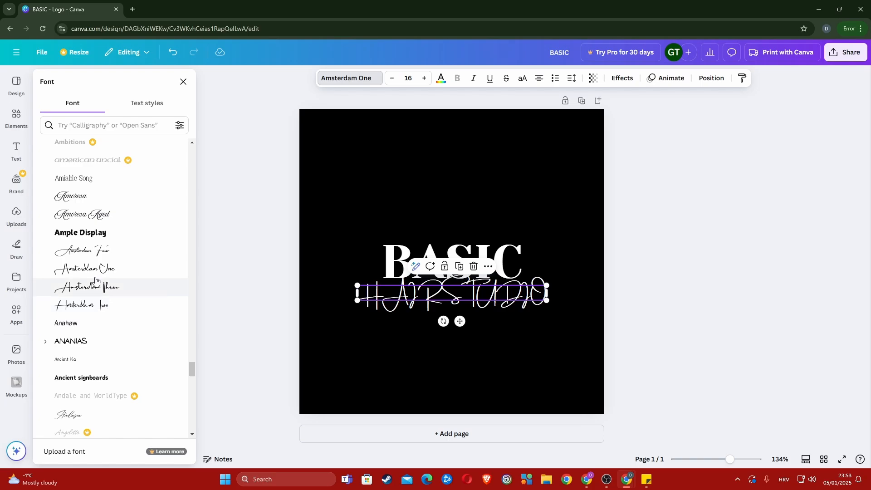
pyautogui.click(93, 250)
pyautogui.scroll(-1, 95, 281)
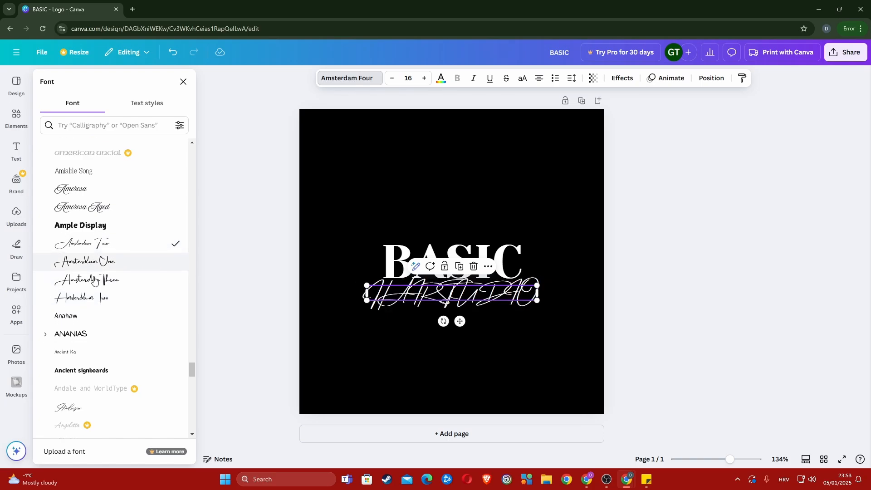
# - Set the HAIR STUDIO text's font to Annie's Notes
pyautogui.scroll(-5, 94, 279)
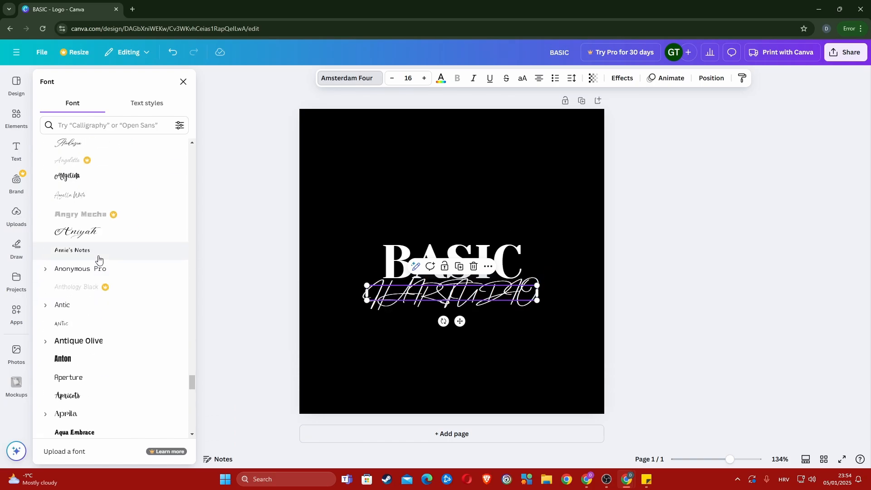
pyautogui.click(99, 252)
pyautogui.click(212, 265)
pyautogui.click(350, 323)
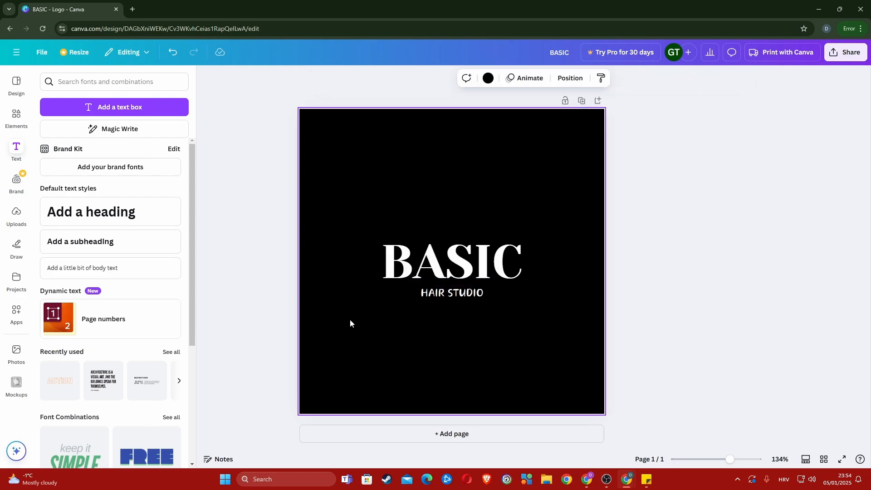
# - Adjust the HAIR STUDIO text so it sits centred just beneath BASIC
pyautogui.click(440, 296)
pyautogui.moveTo(440, 297); pyautogui.dragTo(449, 293)
pyautogui.click(385, 322)
pyautogui.click(449, 296)
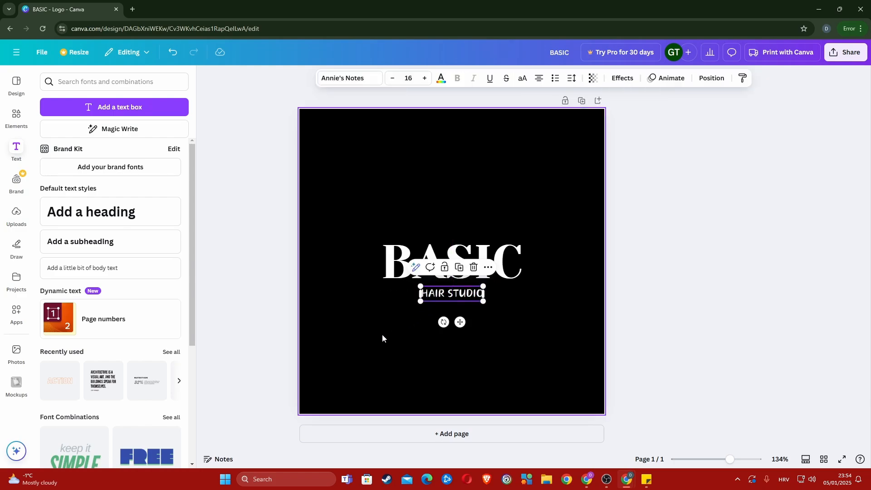
pyautogui.click(381, 336)
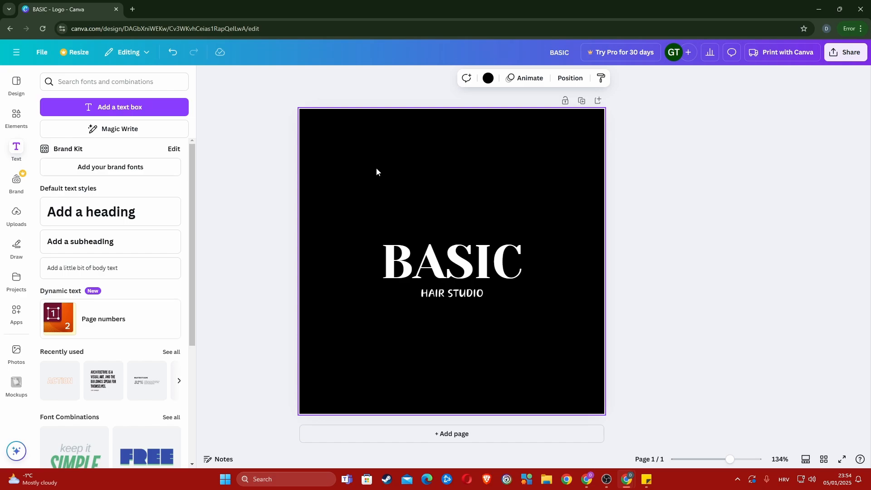
# - Enlarge the HAIR STUDIO text to a font size of about 18.6 and keep it centred beneath BASIC
pyautogui.click(474, 296)
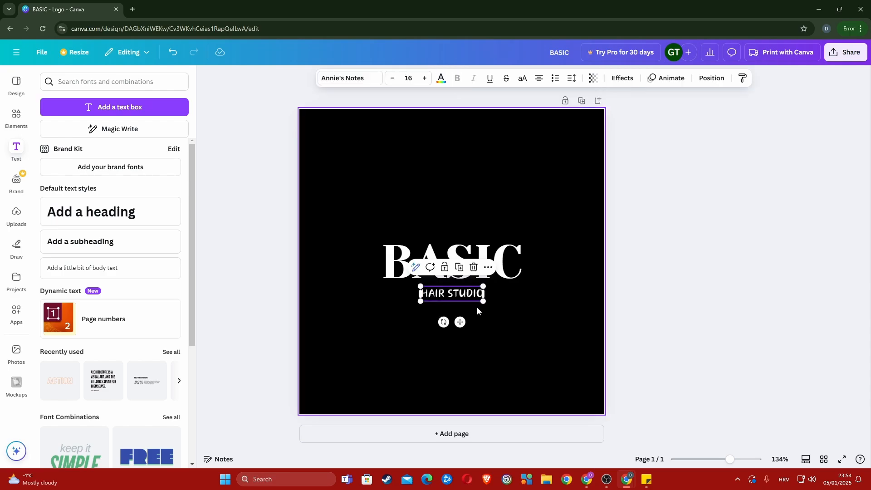
pyautogui.moveTo(484, 301); pyautogui.dragTo(445, 297)
pyautogui.click(427, 329)
pyautogui.click(370, 275)
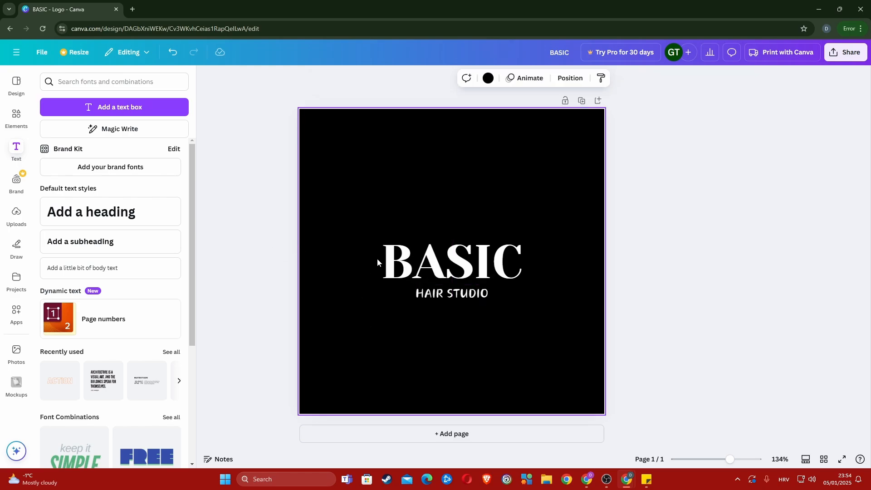
pyautogui.click(295, 250)
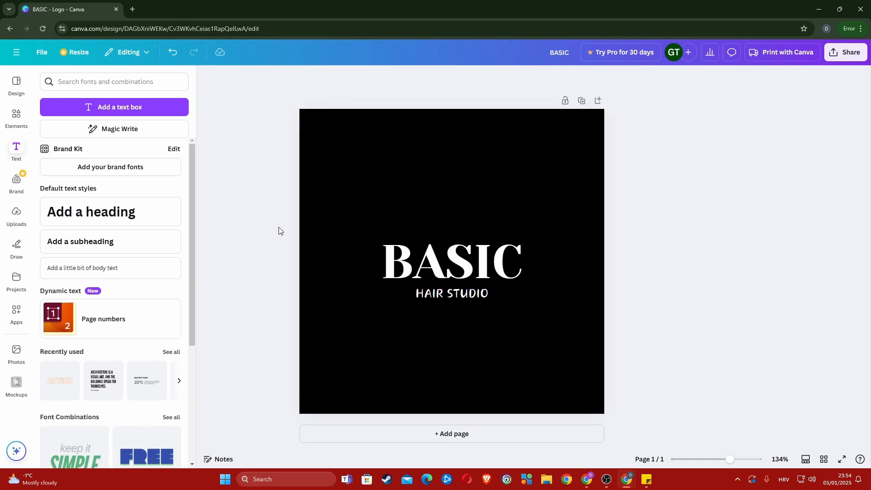
# - Try the recently used graphic of thin lines over the logo and delete it
pyautogui.click(17, 117)
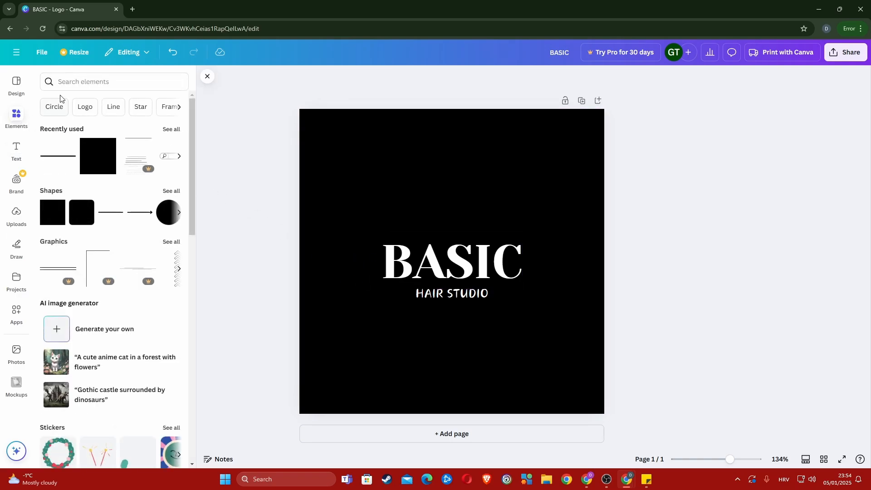
pyautogui.click(138, 144)
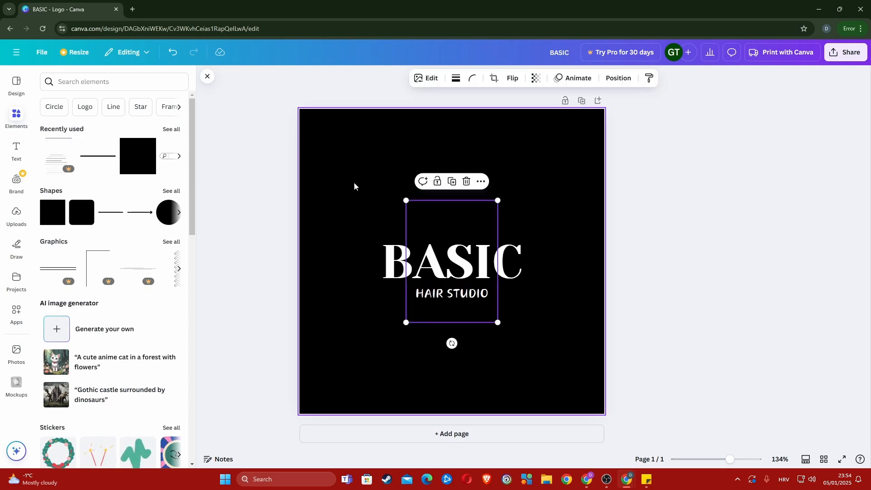
pyautogui.click(412, 198)
pyautogui.click(412, 200)
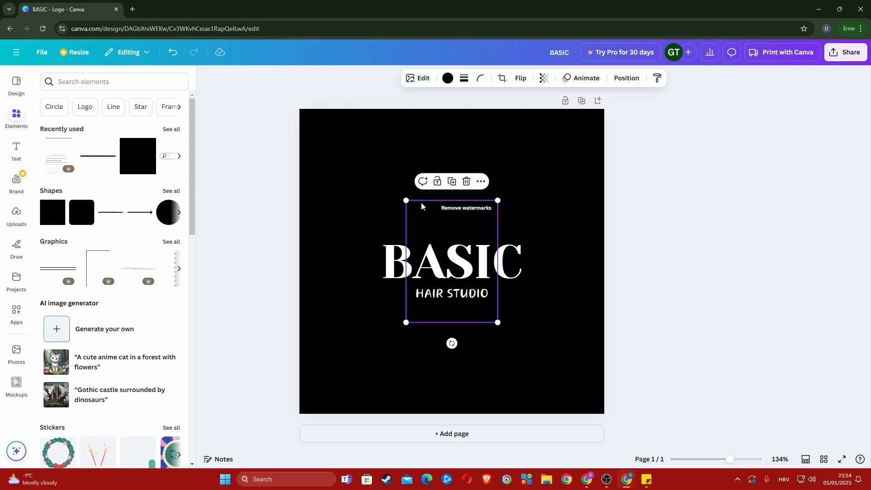
pyautogui.press('Delete')
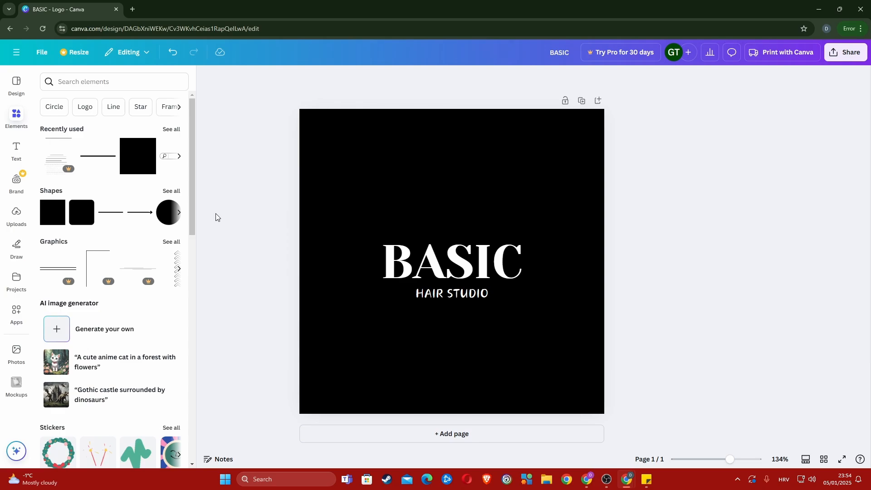
# - Add a plain straight line shape and place it above the BASIC text
pyautogui.click(110, 213)
pyautogui.moveTo(413, 262); pyautogui.dragTo(391, 200)
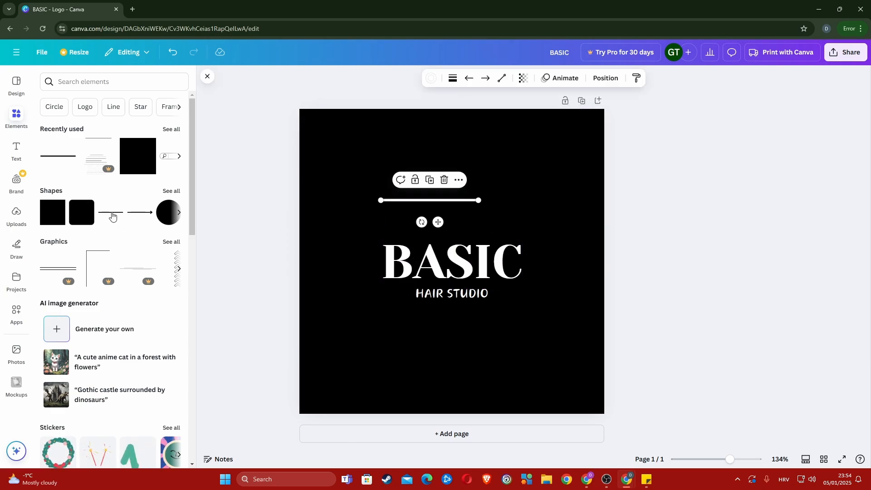
# - Search the elements library for "line"
pyautogui.click(63, 84)
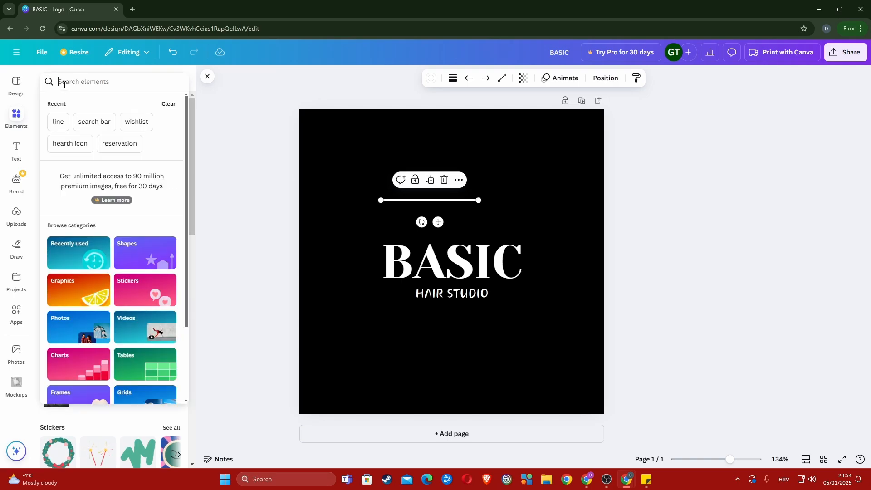
pyautogui.write('line')
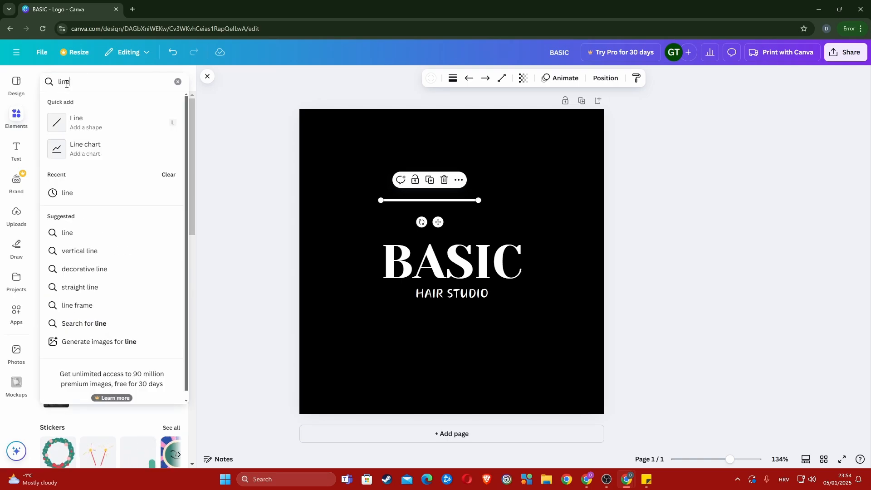
pyautogui.press('BackSpace')
pyautogui.write('ne')
pyautogui.press('Return')
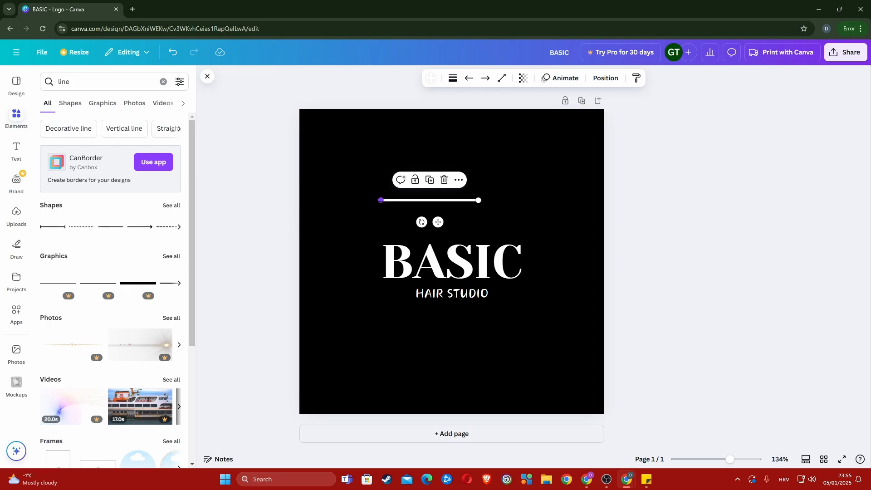
pyautogui.click(372, 220)
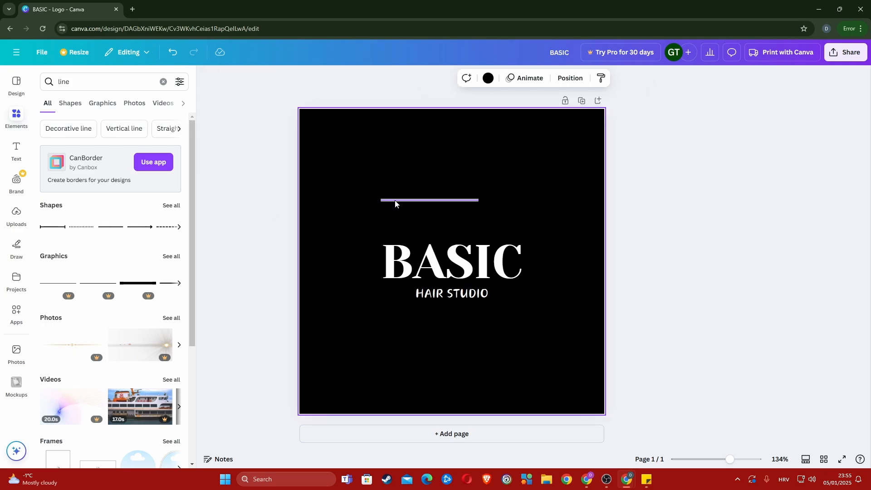
# - Move the line between BASIC and HAIR STUDIO and shorten it to the width of the HAIR STUDIO text
pyautogui.moveTo(396, 200); pyautogui.dragTo(425, 285)
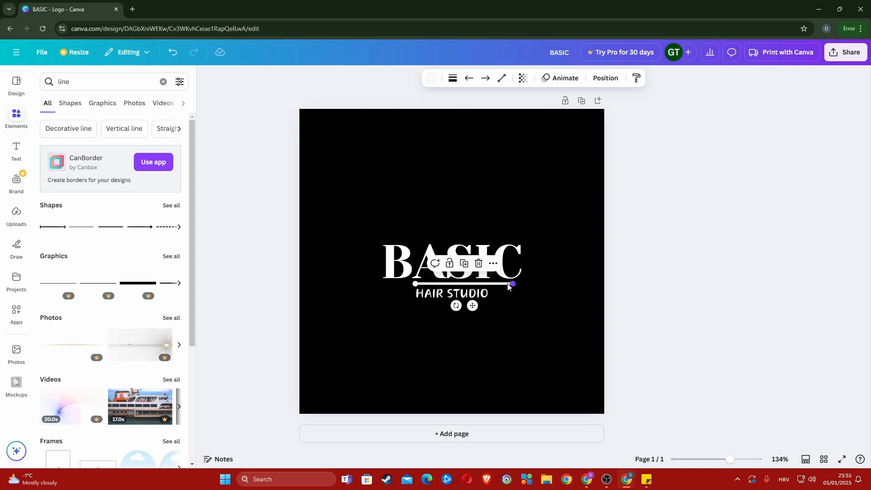
pyautogui.moveTo(513, 284); pyautogui.dragTo(488, 293)
pyautogui.moveTo(490, 294); pyautogui.dragTo(432, 351)
pyautogui.moveTo(381, 357); pyautogui.dragTo(459, 297)
pyautogui.click(407, 342)
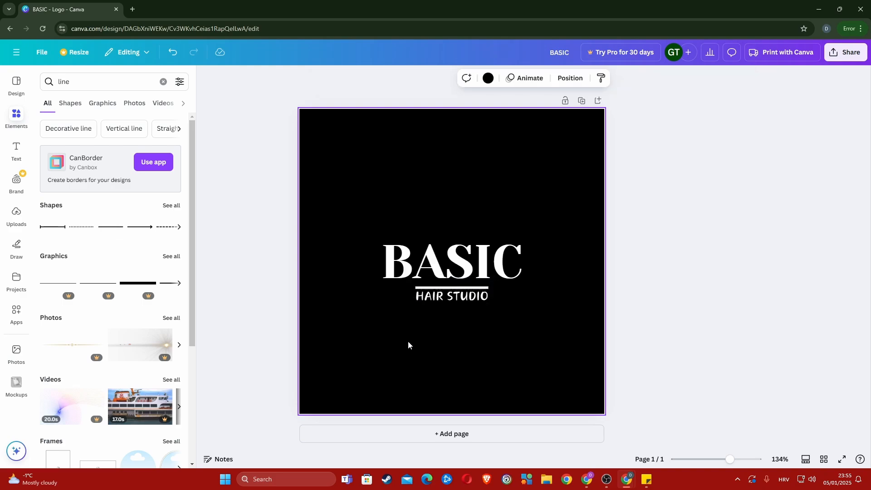
# - Tighten the vertical spacing by moving the line and the HAIR STUDIO text slightly up towards BASIC
pyautogui.click(431, 283)
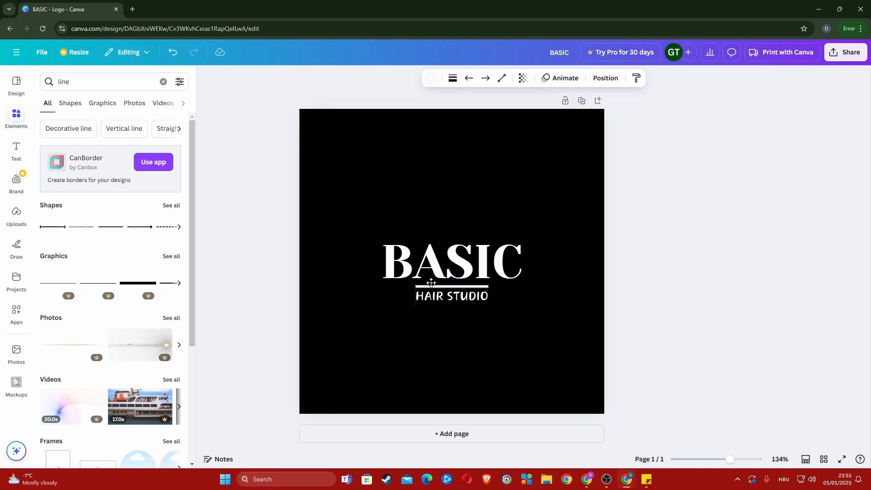
pyautogui.moveTo(431, 283); pyautogui.dragTo(432, 279)
pyautogui.click(438, 296)
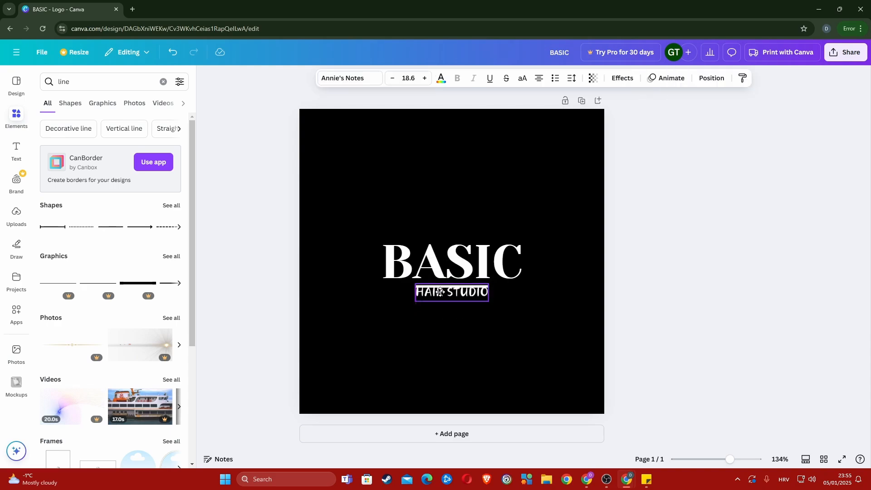
pyautogui.click(361, 314)
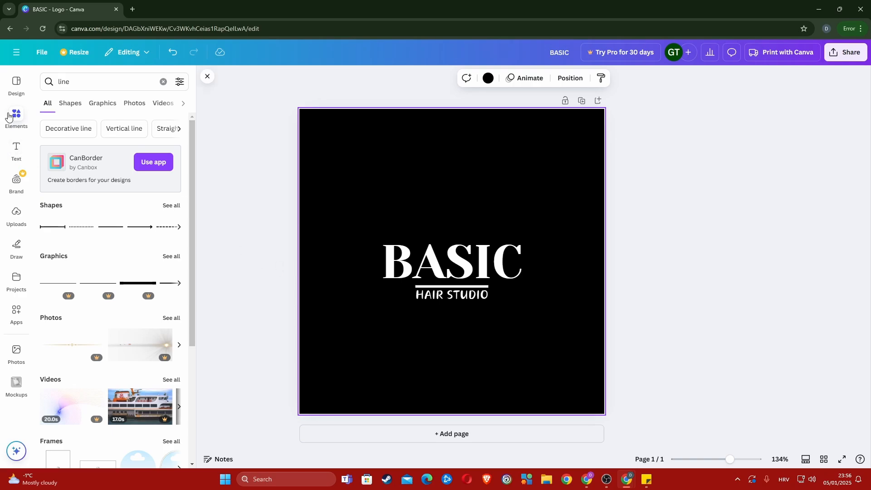
# - Add a new text box reading "est. 2024"
pyautogui.click(16, 151)
pyautogui.click(76, 109)
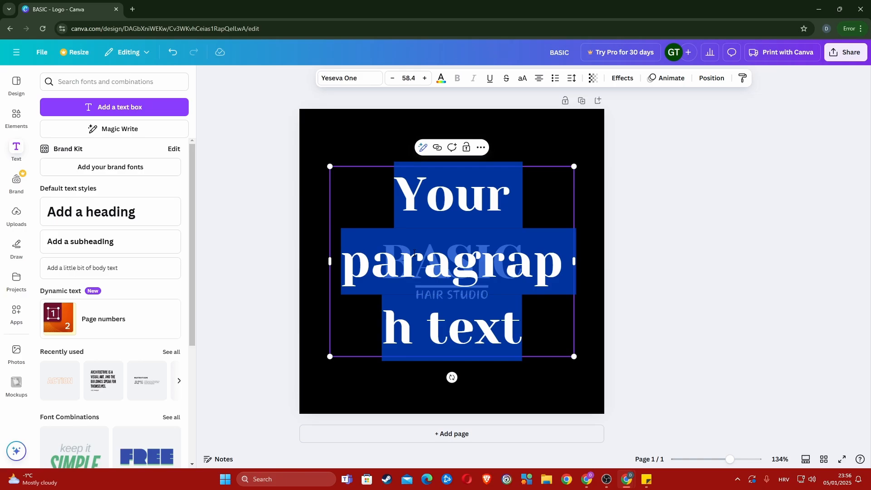
pyautogui.write('est. 2')
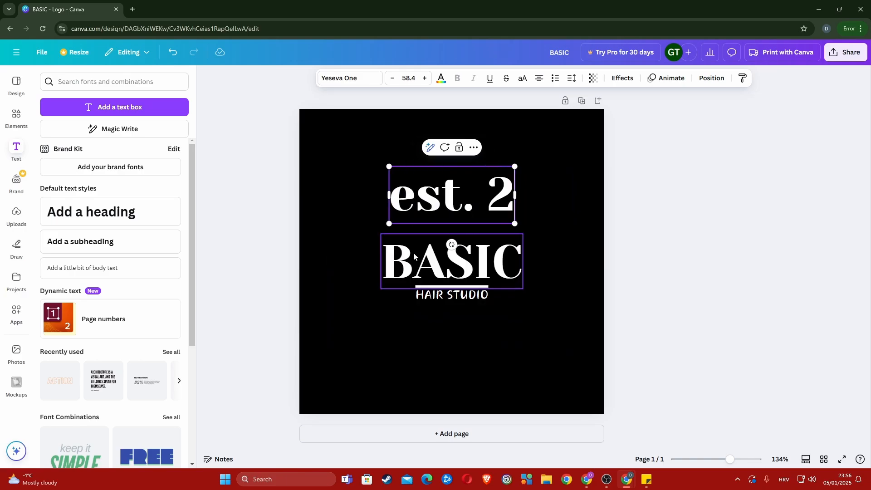
pyautogui.write('024')
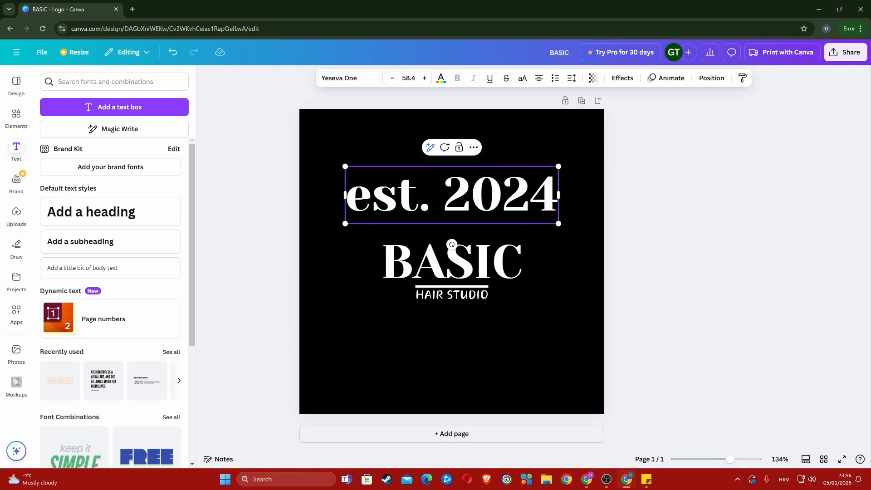
# - Shrink the est. 2024 text to small print and centre it just beneath HAIR STUDIO
pyautogui.moveTo(557, 167); pyautogui.dragTo(448, 310)
pyautogui.click(414, 323)
pyautogui.click(443, 307)
pyautogui.click(391, 330)
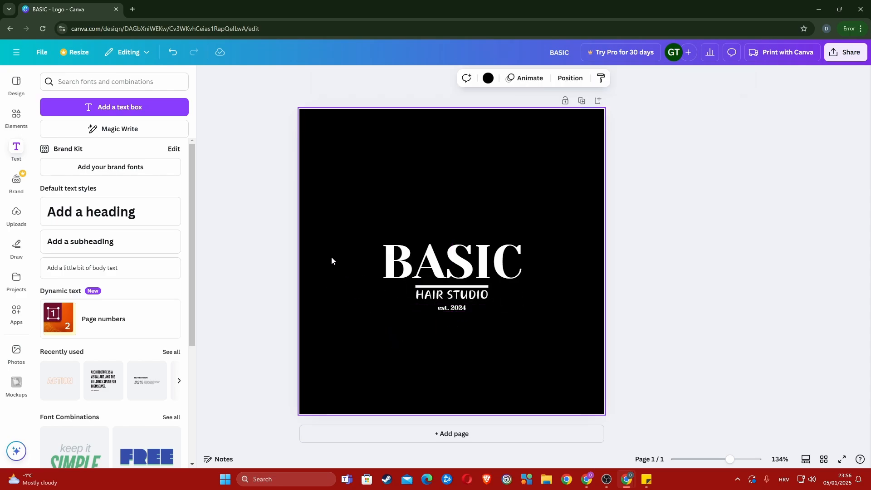
# - Enlarge the BASIC text to font size 74.5 and centre it horizontally above the divider line
pyautogui.moveTo(447, 254); pyautogui.dragTo(447, 246)
pyautogui.moveTo(523, 282); pyautogui.dragTo(562, 297)
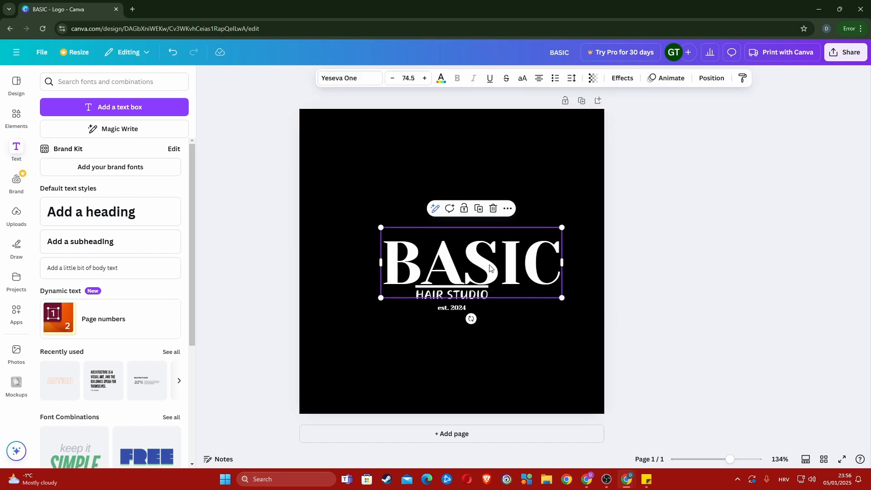
pyautogui.moveTo(489, 268); pyautogui.dragTo(467, 262)
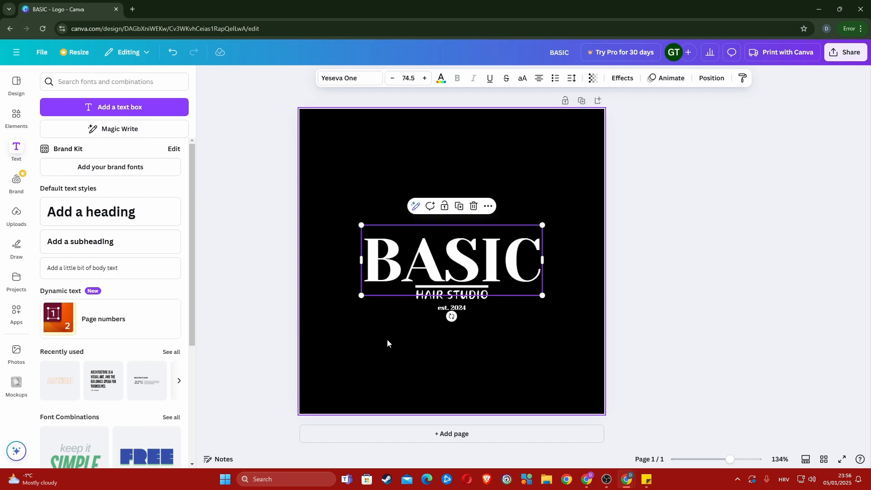
pyautogui.click(429, 322)
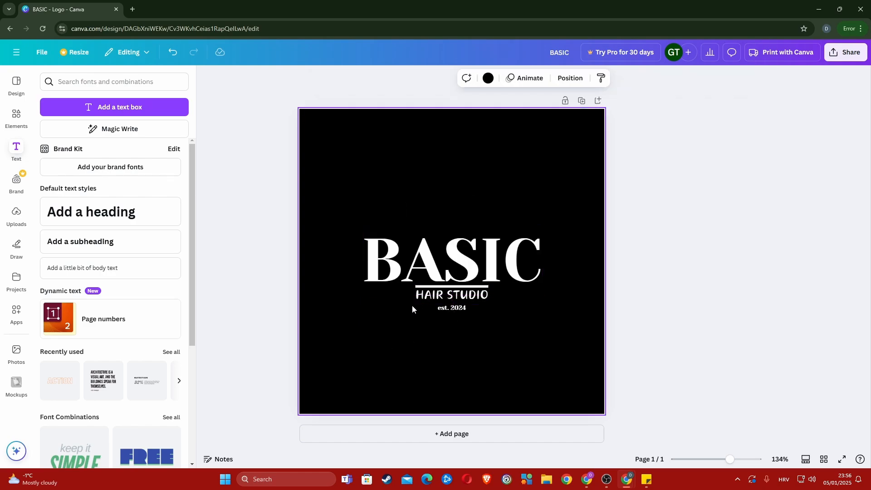
# - Move the HAIR STUDIO text slightly down, away from the divider line and closer to est. 2024
pyautogui.moveTo(456, 308); pyautogui.dragTo(457, 305)
pyautogui.click(511, 321)
pyautogui.moveTo(472, 297); pyautogui.dragTo(473, 301)
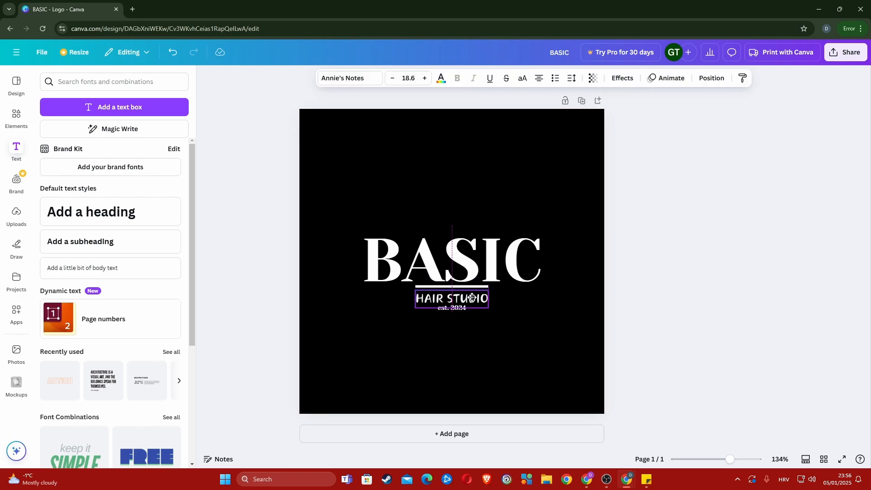
pyautogui.click(540, 326)
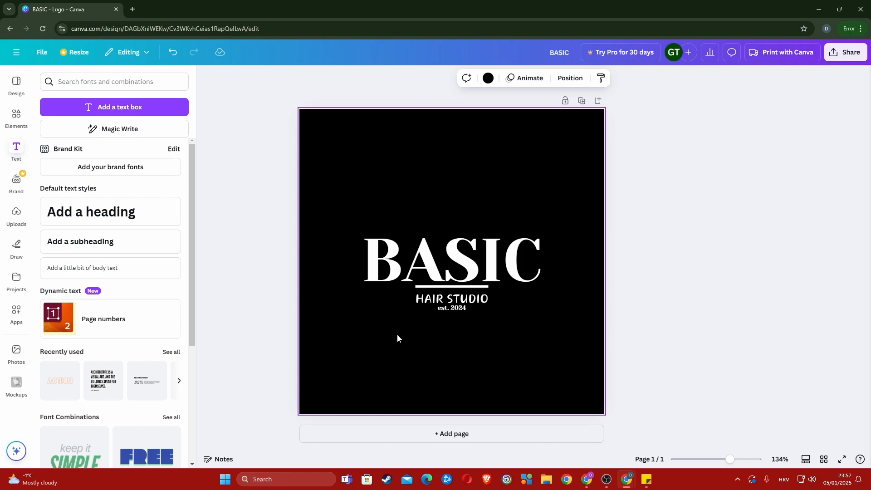
# - Try the white scissors graphic above BASIC, nudging it up and enlarging it slightly
pyautogui.click(433, 187)
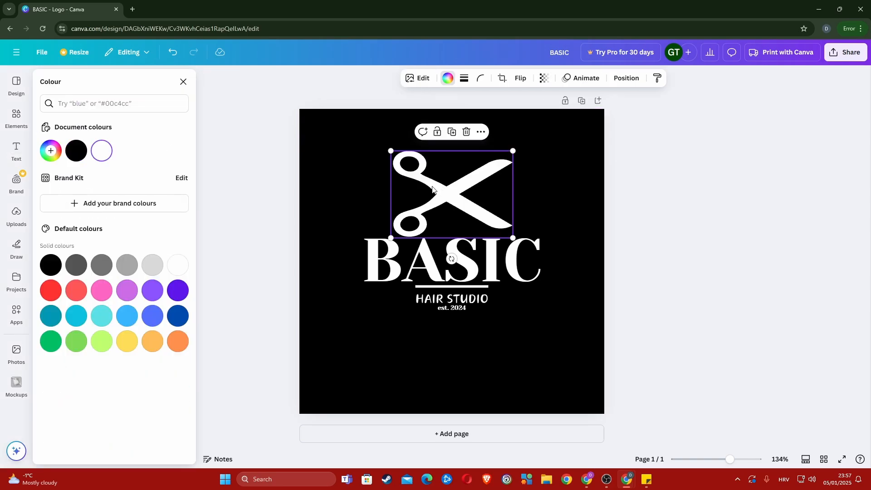
pyautogui.click(368, 191)
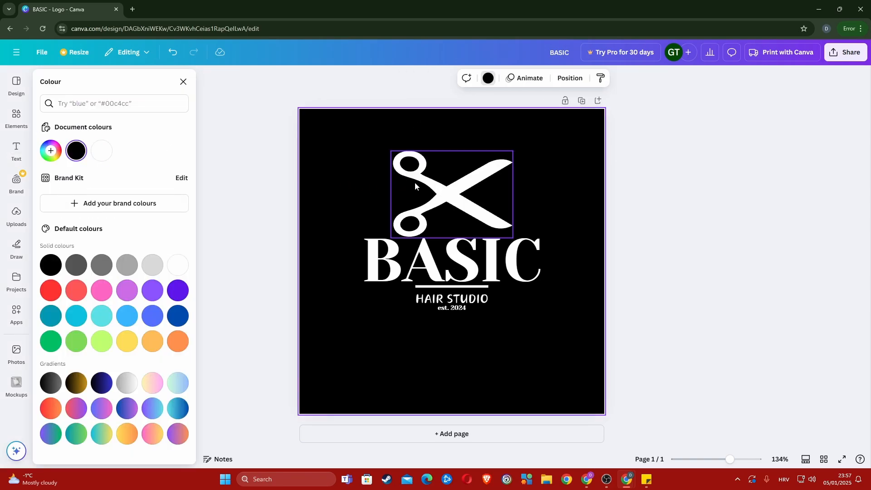
pyautogui.moveTo(415, 185); pyautogui.dragTo(432, 193)
pyautogui.click(347, 197)
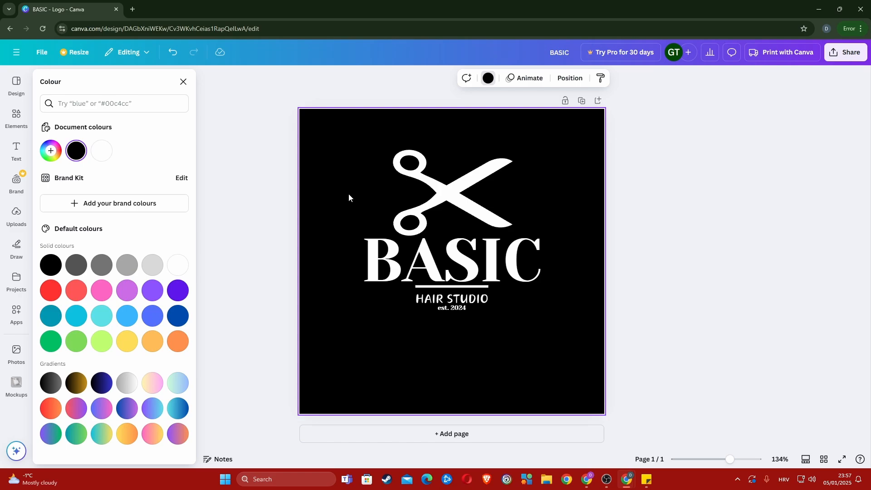
pyautogui.click(412, 186)
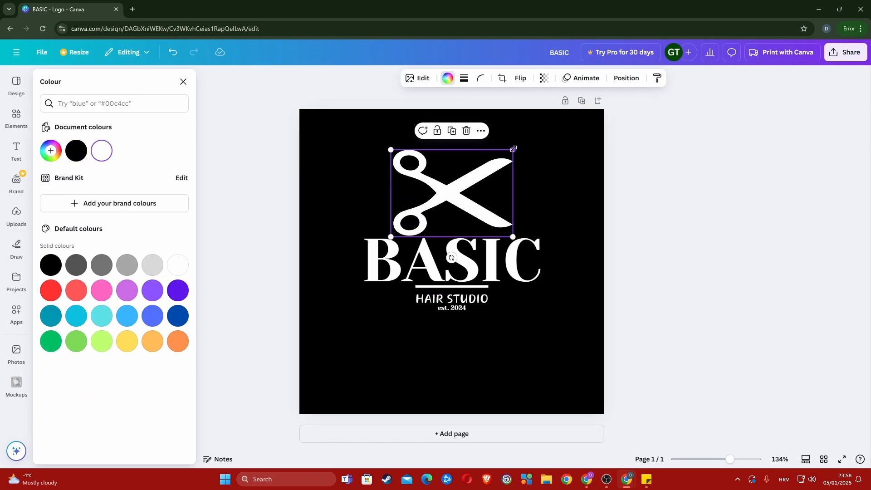
pyautogui.moveTo(513, 149)
pyautogui.mouseDown()
pyautogui.moveTo(499, 146)
pyautogui.moveTo(517, 146)
pyautogui.mouseUp()
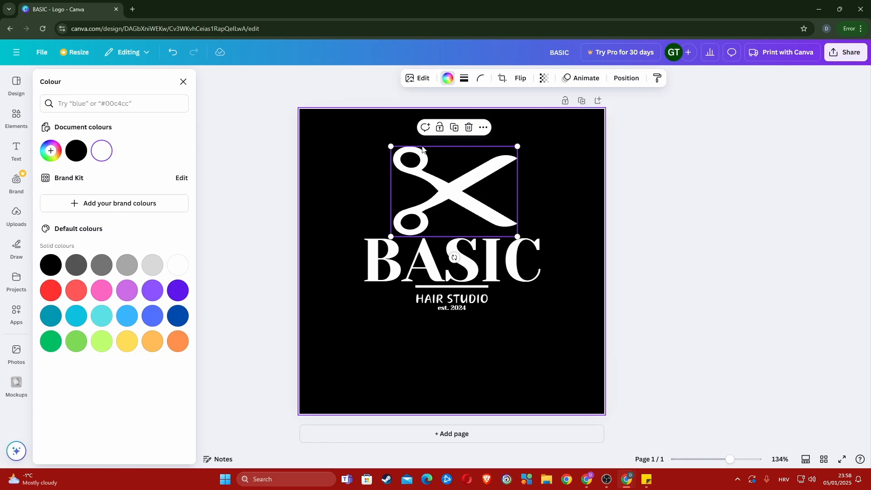
pyautogui.click(483, 128)
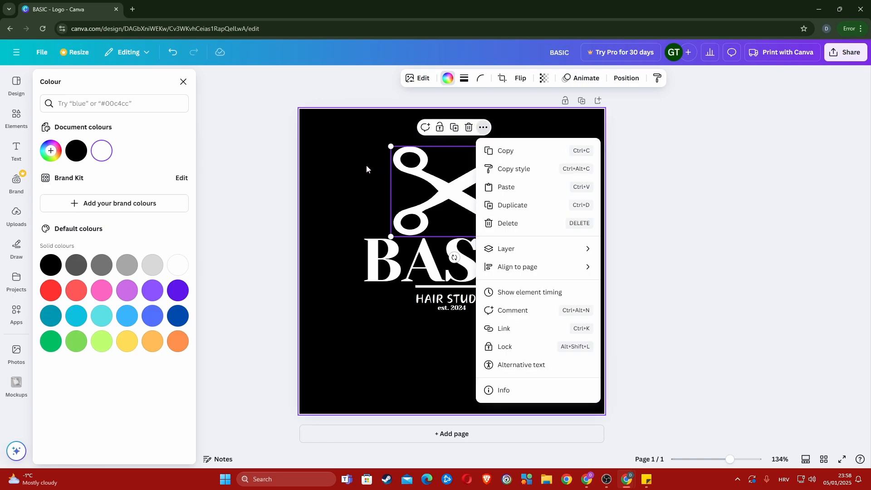
pyautogui.click(414, 178)
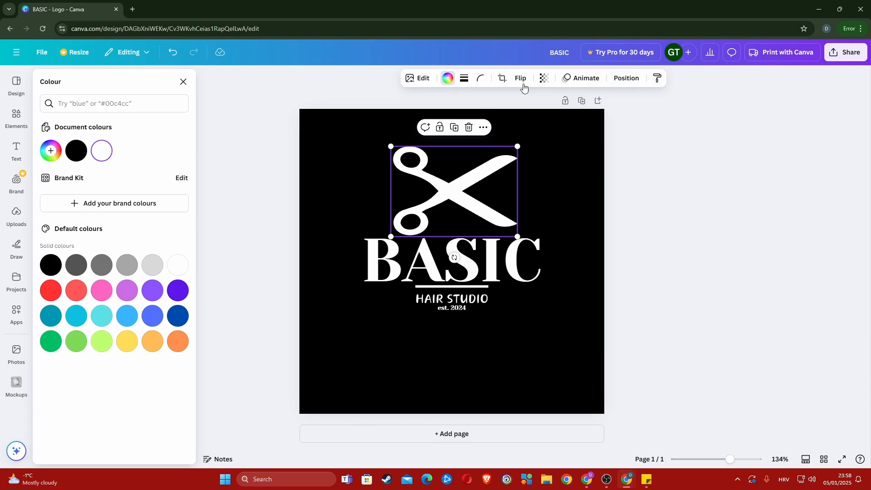
# - Shrink the scissors graphic and move it under the B of BASIC, with its upper blade meeting the divider line's left end
pyautogui.moveTo(428, 186); pyautogui.dragTo(369, 296)
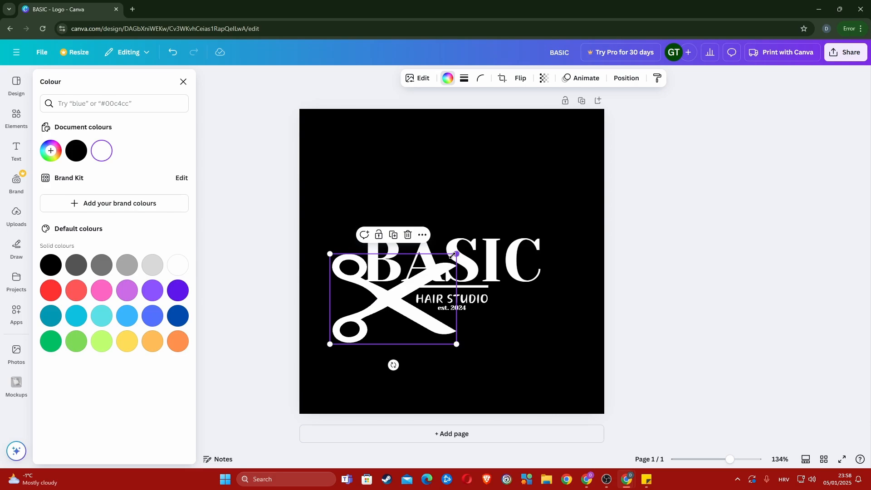
pyautogui.moveTo(456, 254); pyautogui.dragTo(405, 292)
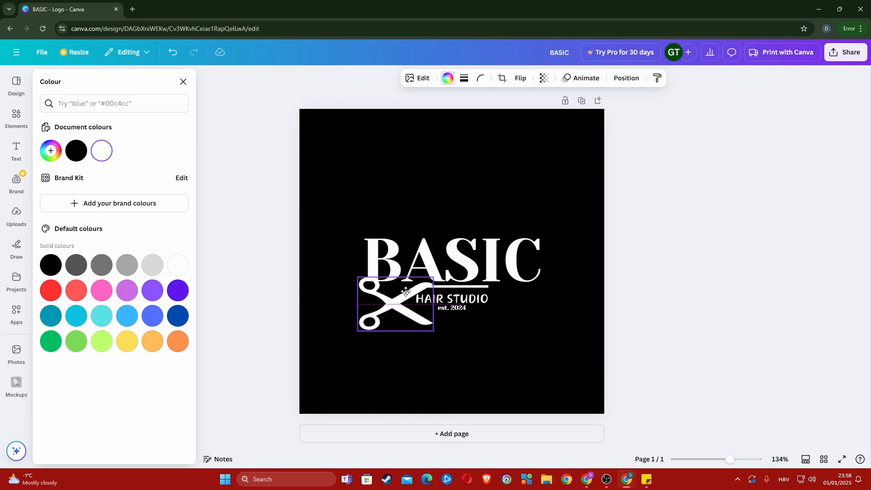
pyautogui.click(514, 342)
pyautogui.click(404, 312)
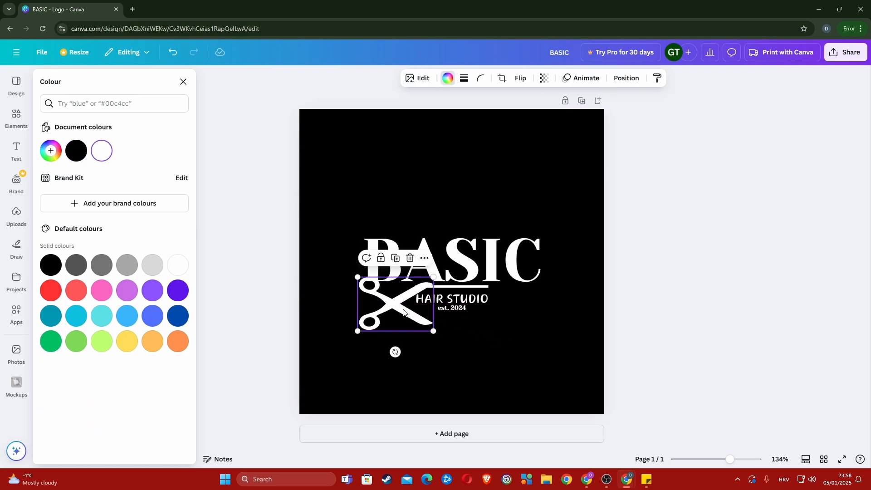
pyautogui.click(510, 327)
pyautogui.click(406, 315)
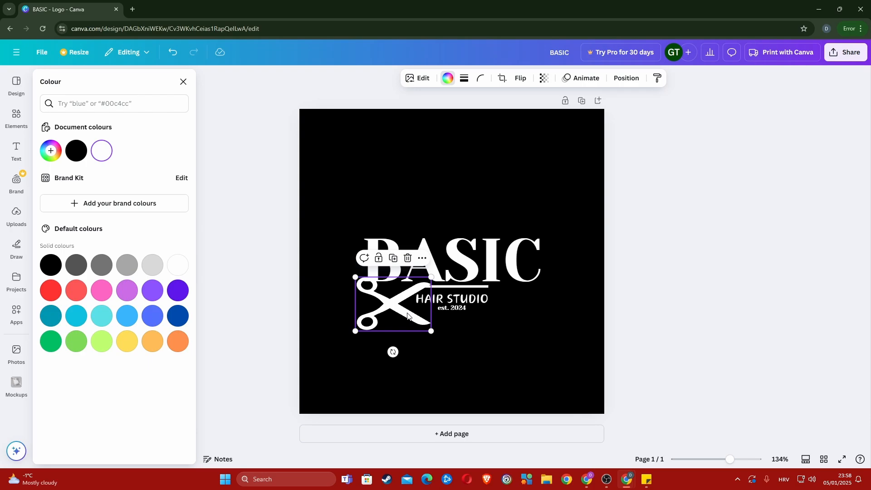
pyautogui.moveTo(407, 316); pyautogui.dragTo(395, 310)
pyautogui.click(497, 315)
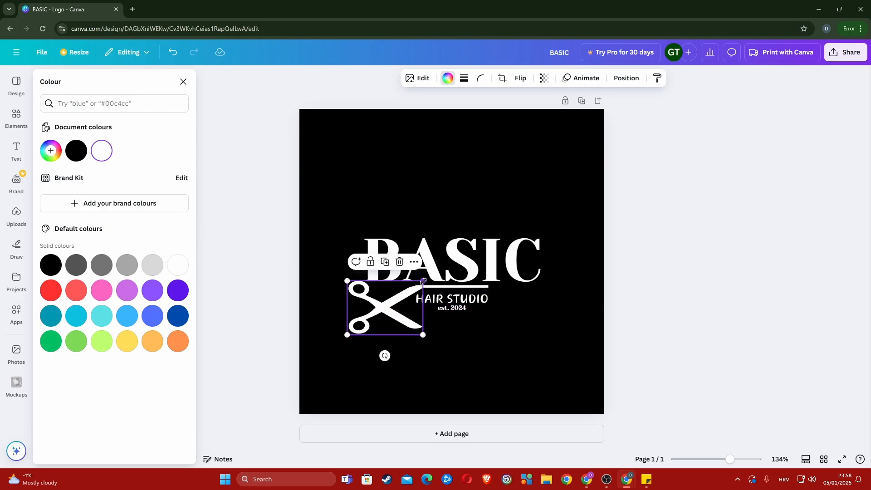
pyautogui.moveTo(424, 280); pyautogui.dragTo(425, 280)
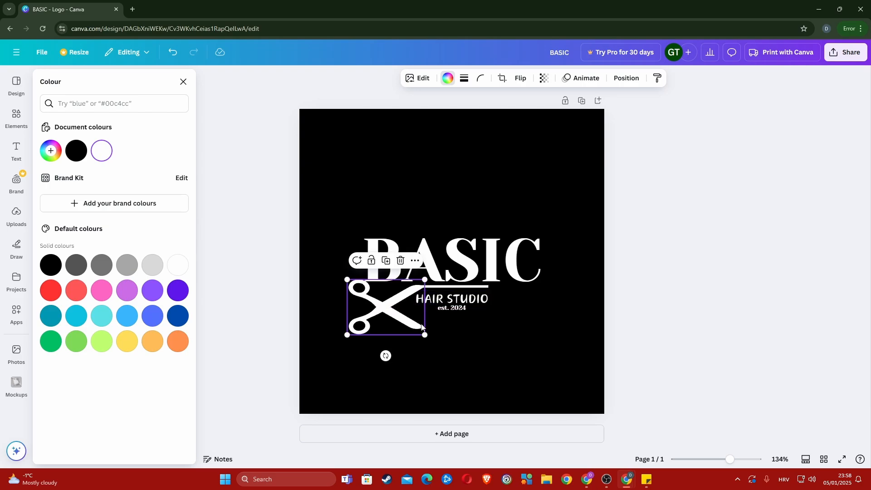
pyautogui.click(482, 354)
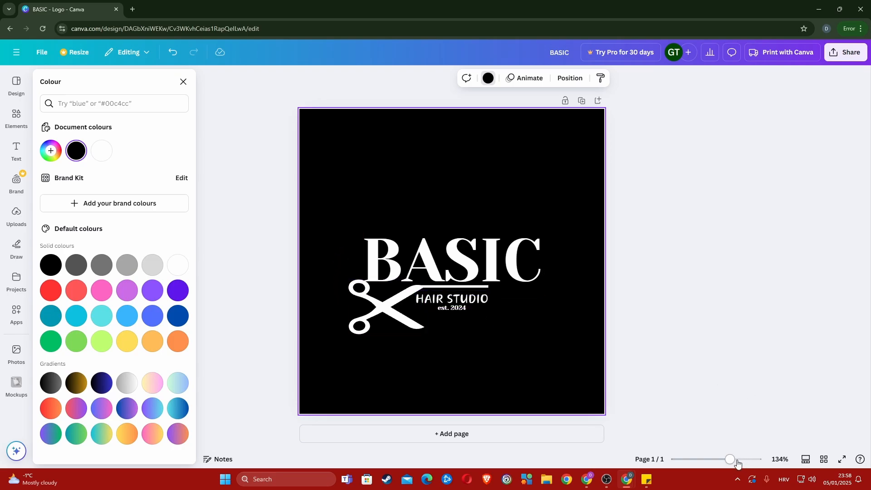
# - Fine-tune the scissors' position so the upper blade tip joins the divider line's left end seamlessly
pyautogui.moveTo(734, 460); pyautogui.dragTo(748, 461)
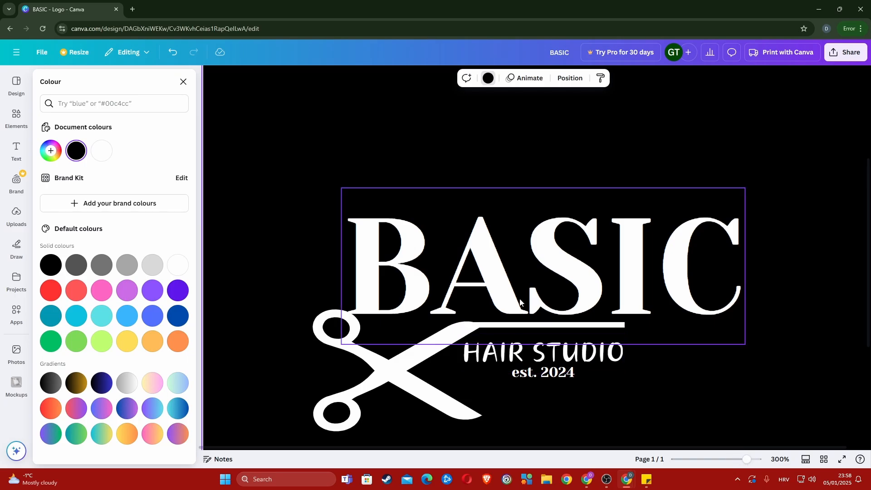
pyautogui.scroll(-5, 537, 282)
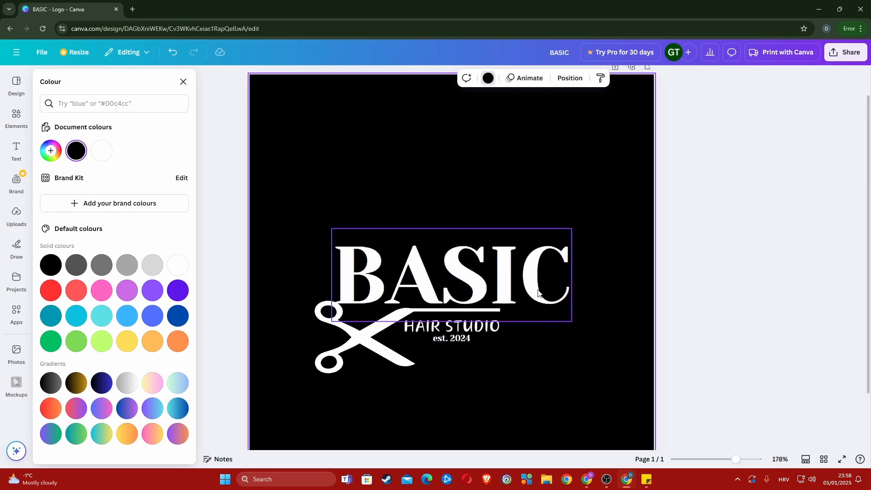
pyautogui.scroll(1, 541, 292)
pyautogui.scroll(-1, 542, 293)
pyautogui.scroll(6, 542, 293)
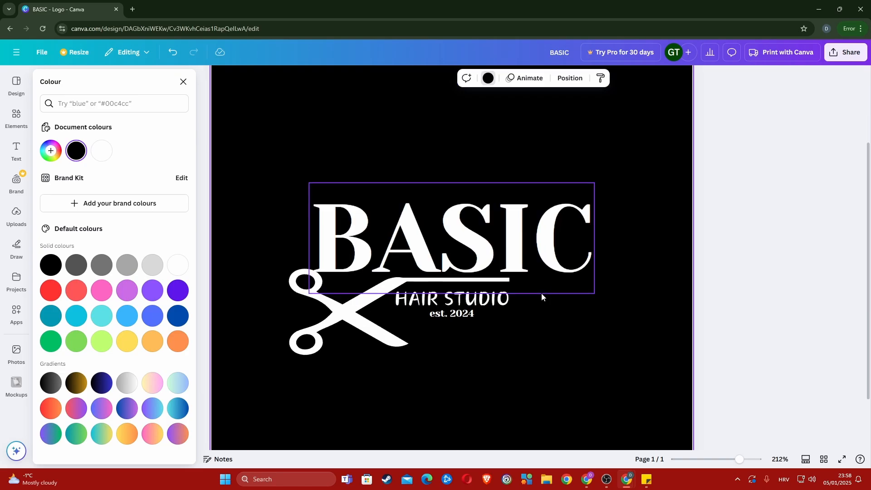
pyautogui.moveTo(393, 306); pyautogui.dragTo(388, 307)
pyautogui.moveTo(335, 327)
pyautogui.mouseDown()
pyautogui.moveTo(342, 323)
pyautogui.moveTo(335, 325)
pyautogui.mouseUp()
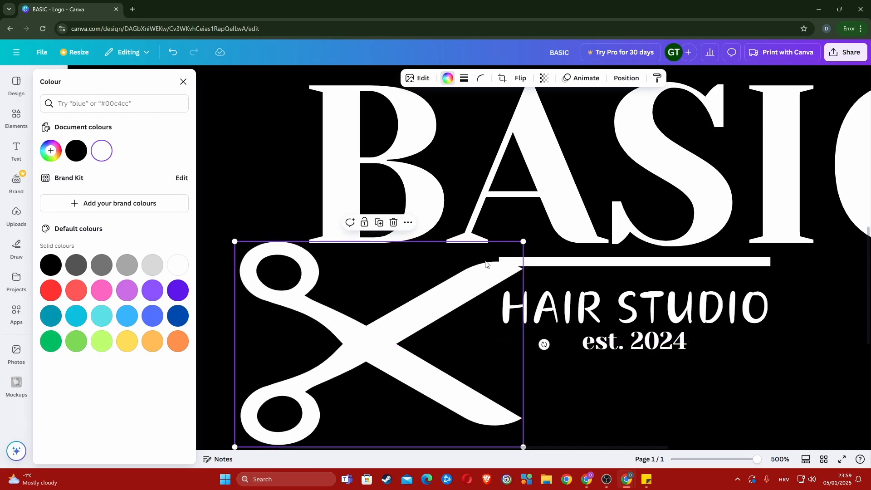
pyautogui.moveTo(439, 299); pyautogui.dragTo(444, 295)
pyautogui.moveTo(446, 294); pyautogui.dragTo(446, 292)
pyautogui.scroll(-10, 445, 292)
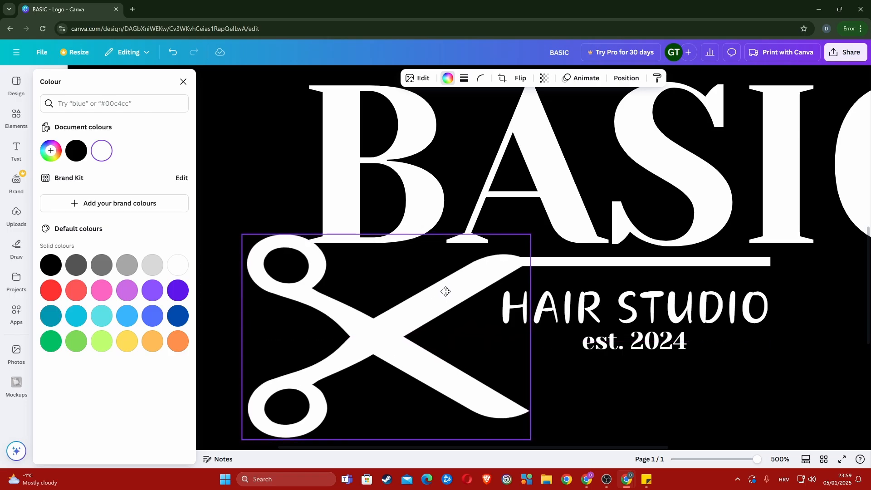
pyautogui.scroll(-2, 527, 313)
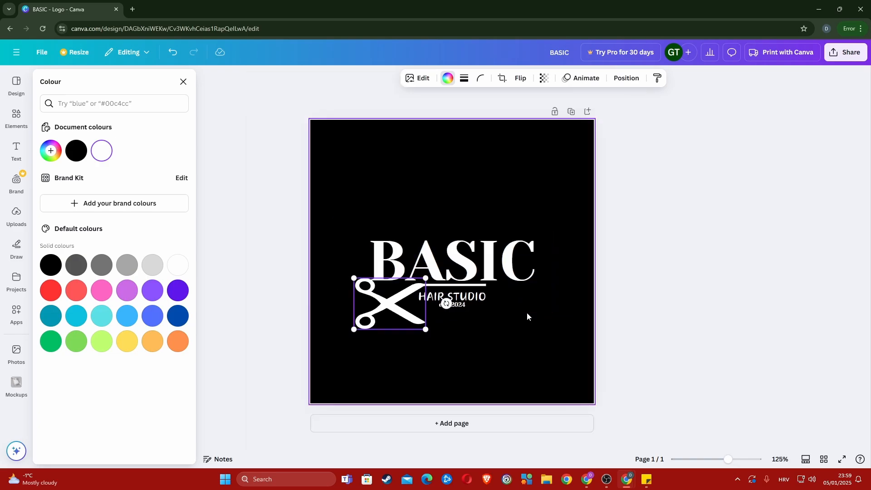
pyautogui.scroll(2, 526, 312)
pyautogui.click(450, 331)
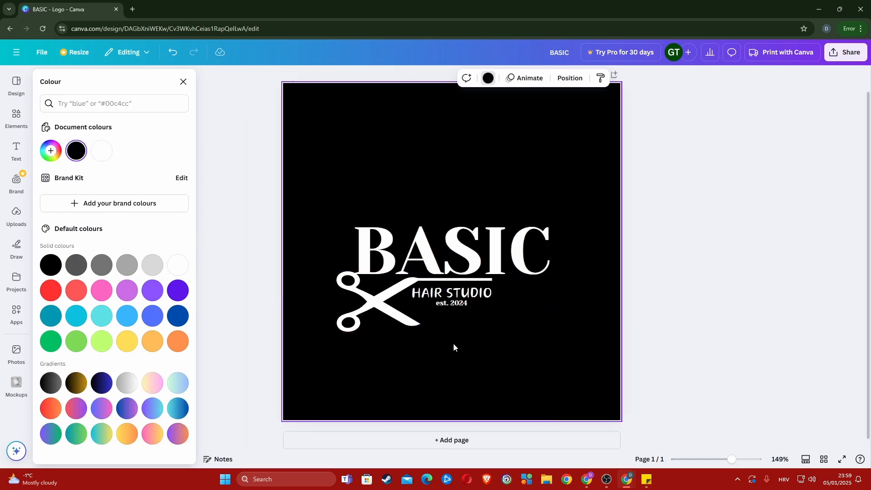
# - Examine the complete logo up close and view the design's sharing and download options
pyautogui.scroll(2, 453, 343)
pyautogui.scroll(2, 460, 344)
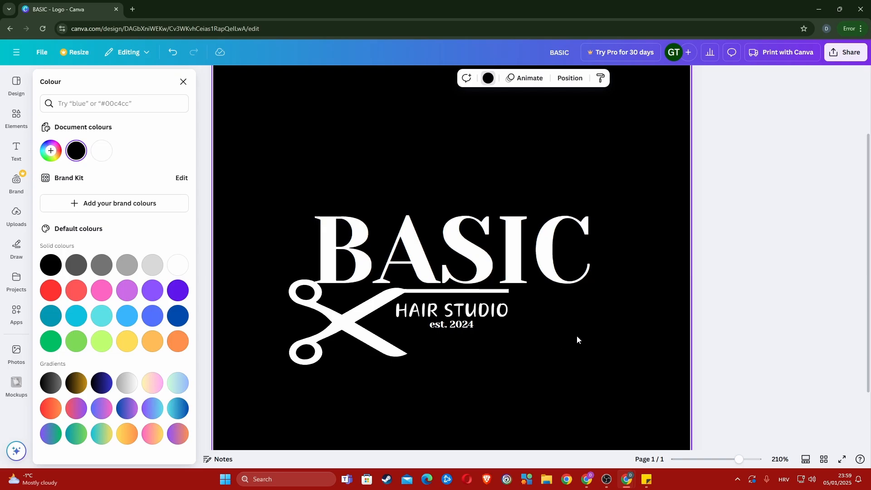
pyautogui.click(742, 287)
pyautogui.scroll(-2, 606, 270)
pyautogui.scroll(-3, 590, 278)
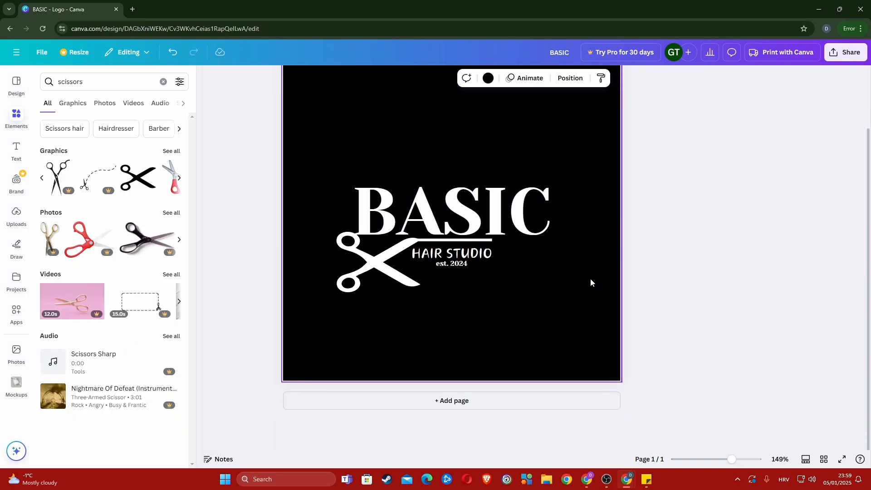
pyautogui.scroll(2, 587, 284)
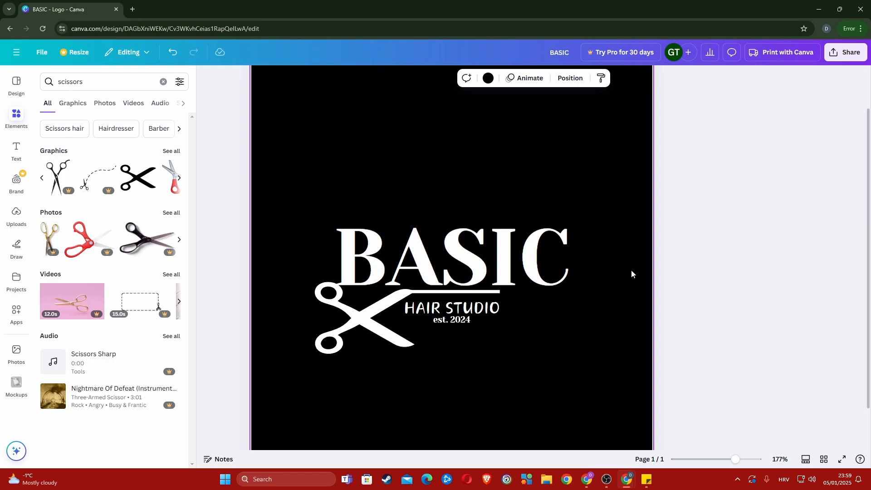
pyautogui.click(847, 52)
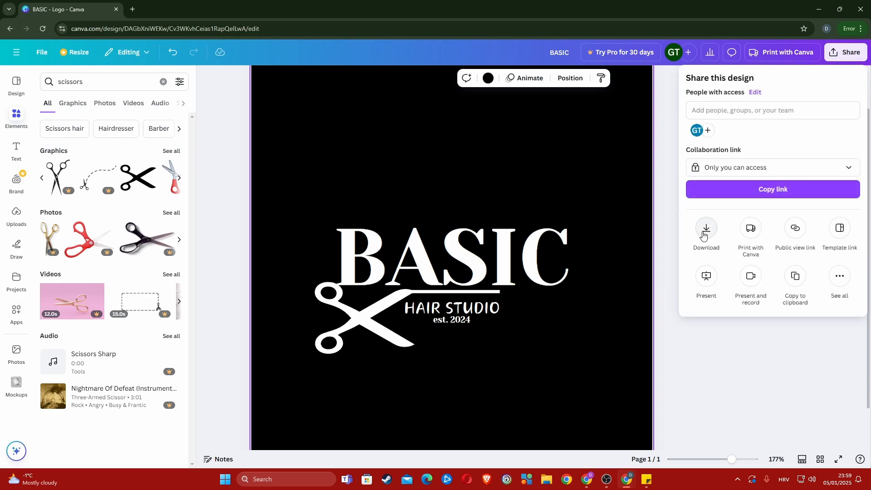
pyautogui.click(668, 158)
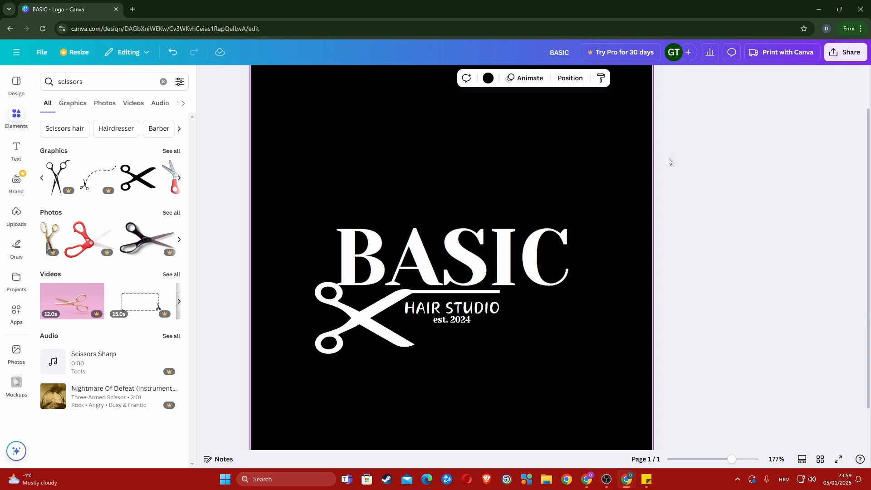